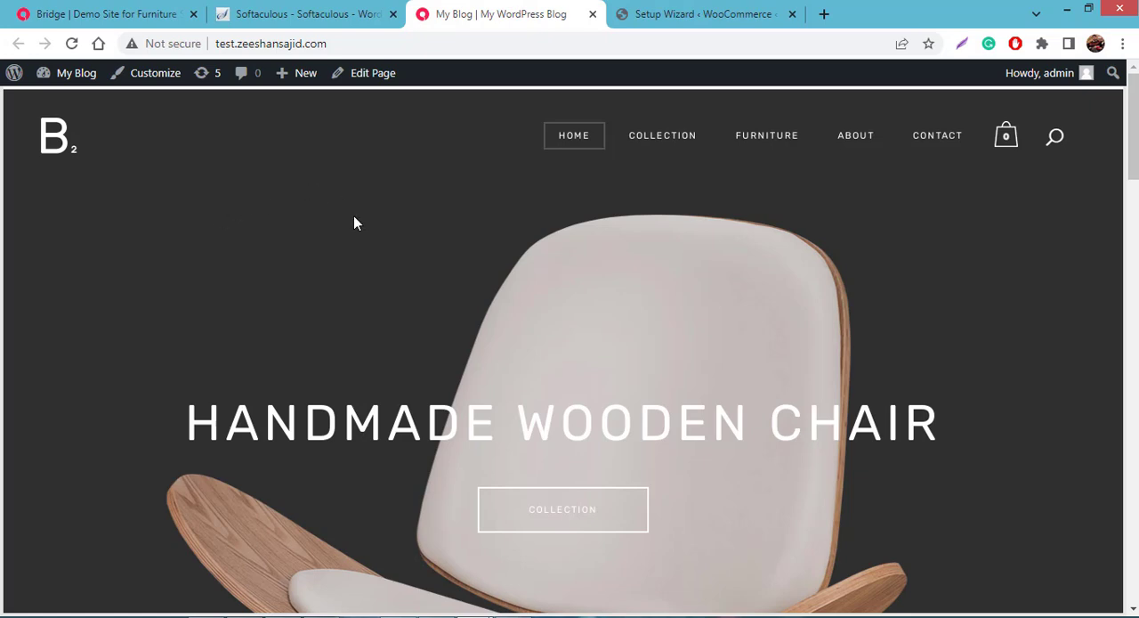
- Go to the WordPress dashboard and open the Logo settings of the Qode theme options
{"action": "mouse_move", "coordinate": [84, 79]}
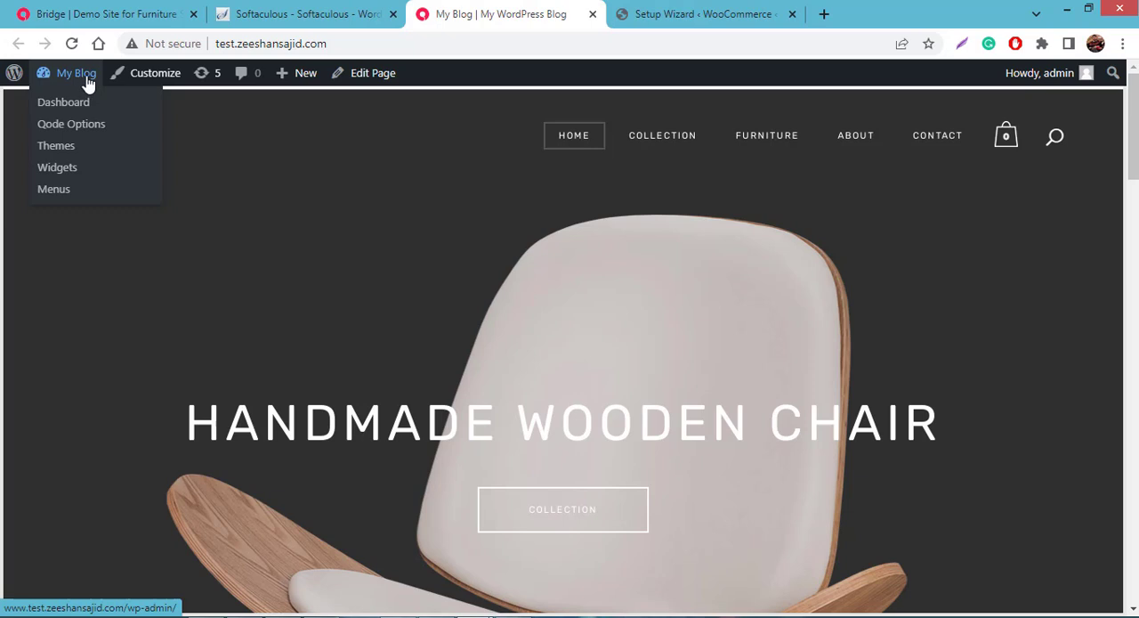
{"action": "left_click", "coordinate": [72, 108]}
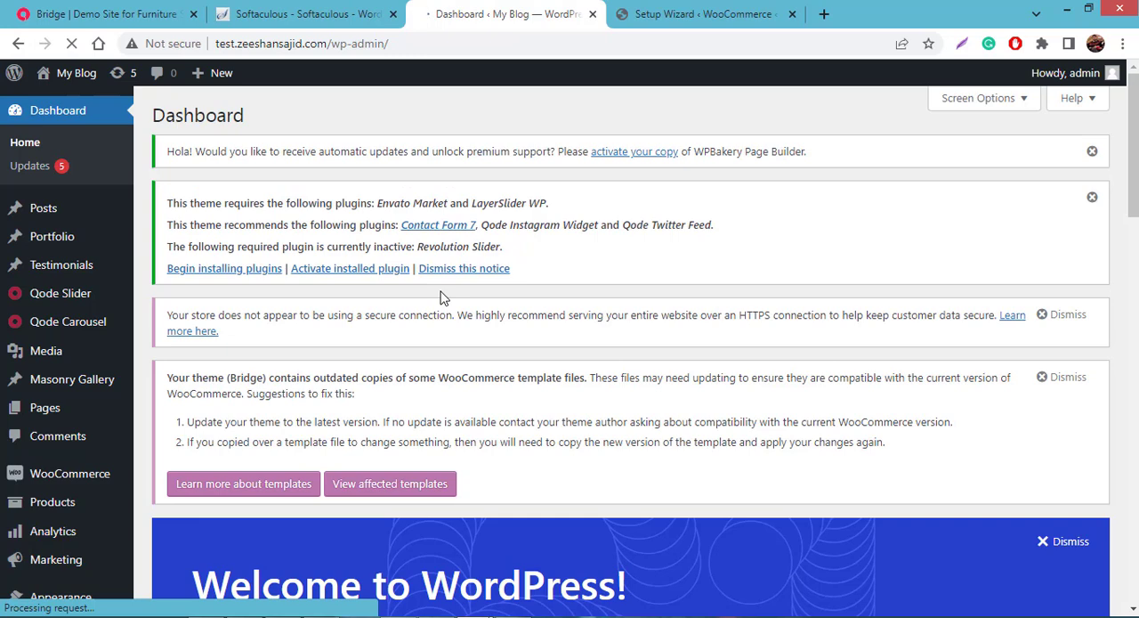
{"action": "mouse_move", "coordinate": [95, 544]}
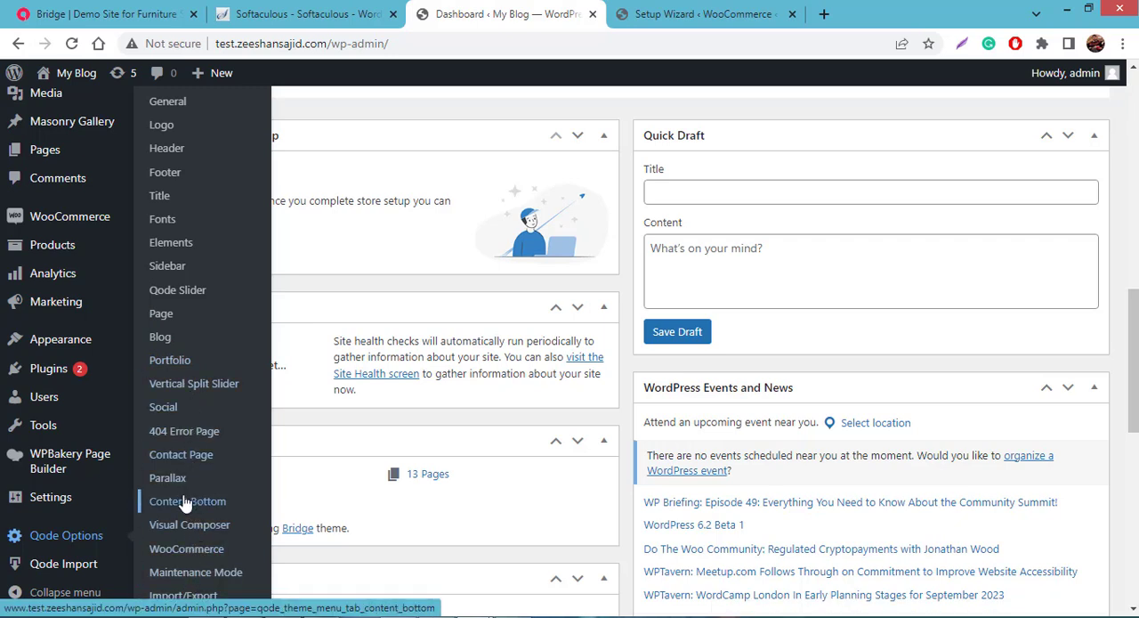
{"action": "left_click", "coordinate": [185, 130]}
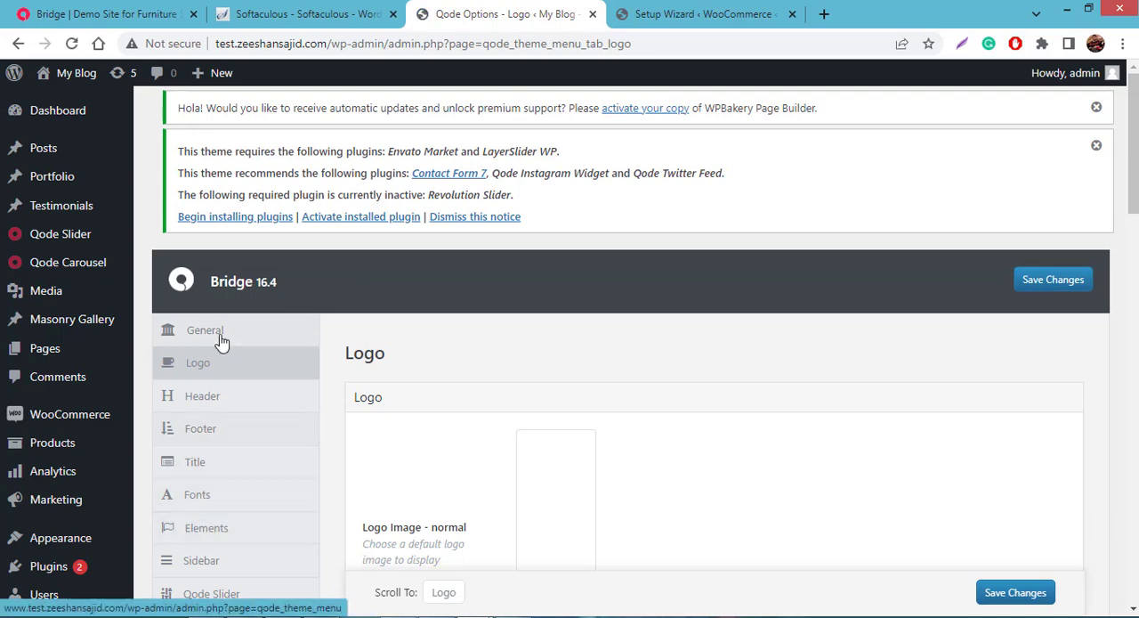
{"action": "scroll", "coordinate": [596, 334], "scroll_direction": "down", "scroll_amount": 3}
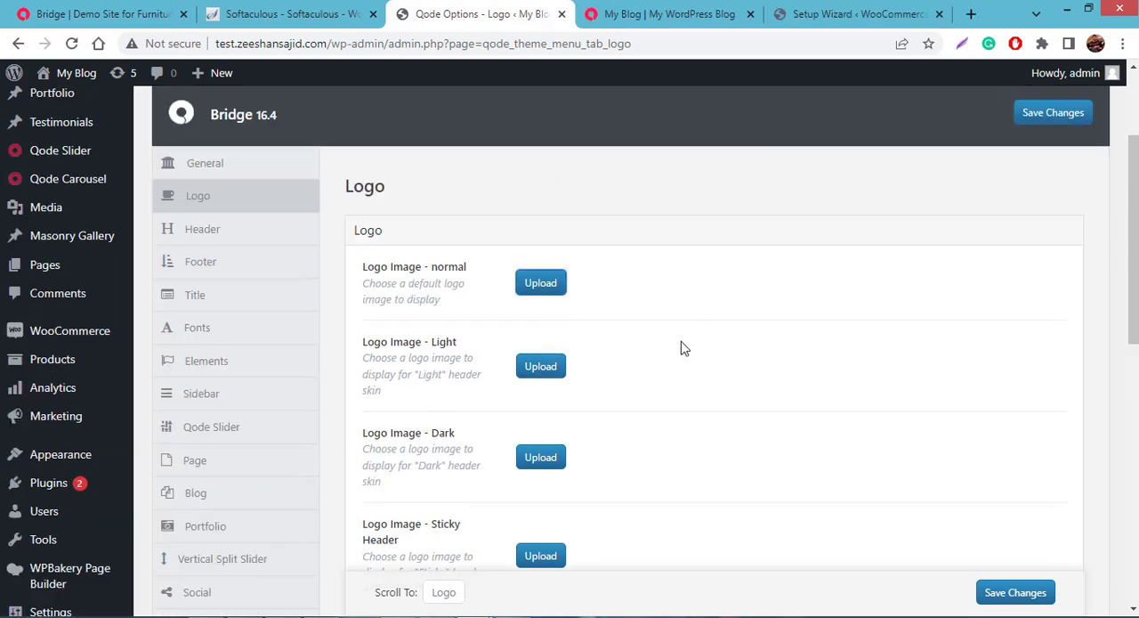
- Upload the image file Untitled-3 from the logo folder for the normal logo image
{"action": "left_click", "coordinate": [530, 285]}
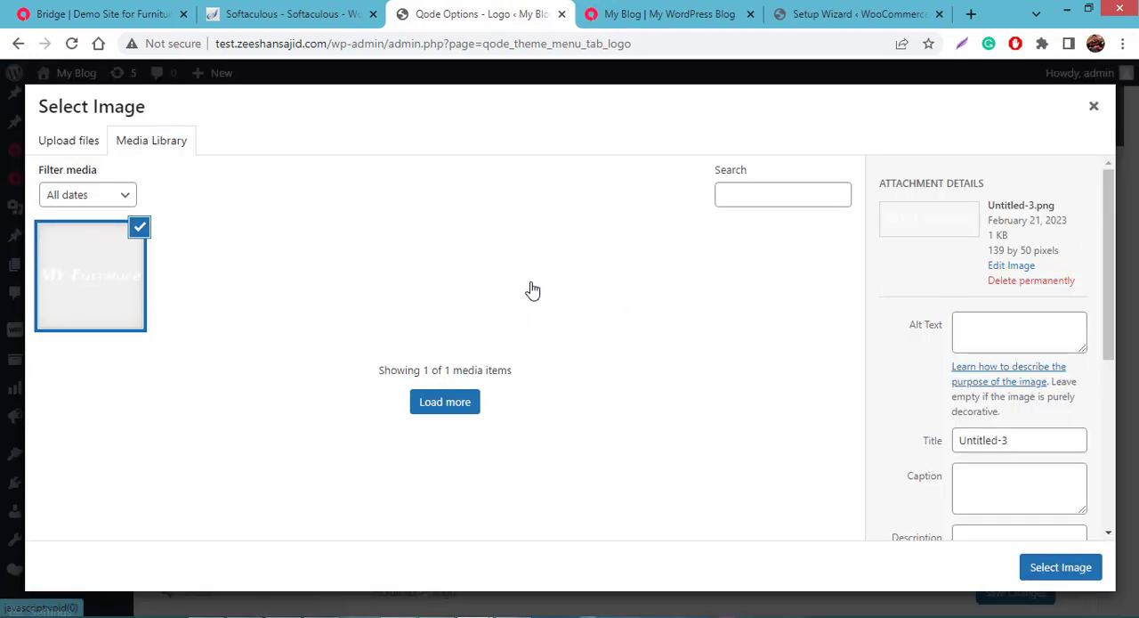
{"action": "left_click", "coordinate": [89, 149]}
{"action": "left_click", "coordinate": [611, 365]}
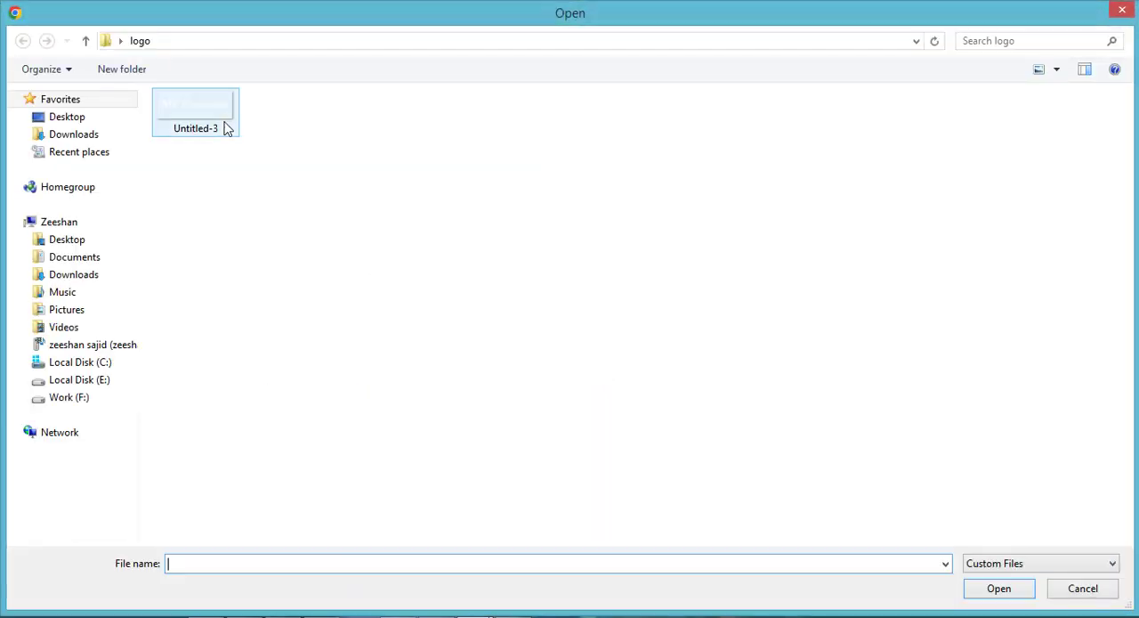
{"action": "left_click", "coordinate": [226, 124]}
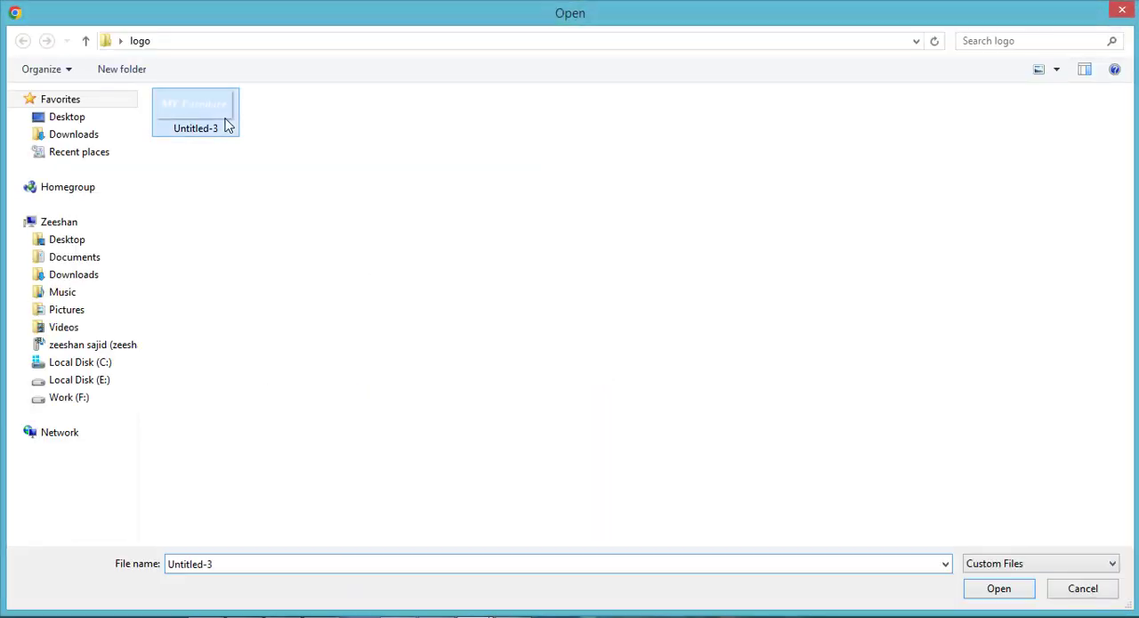
{"action": "double_click", "coordinate": [226, 124]}
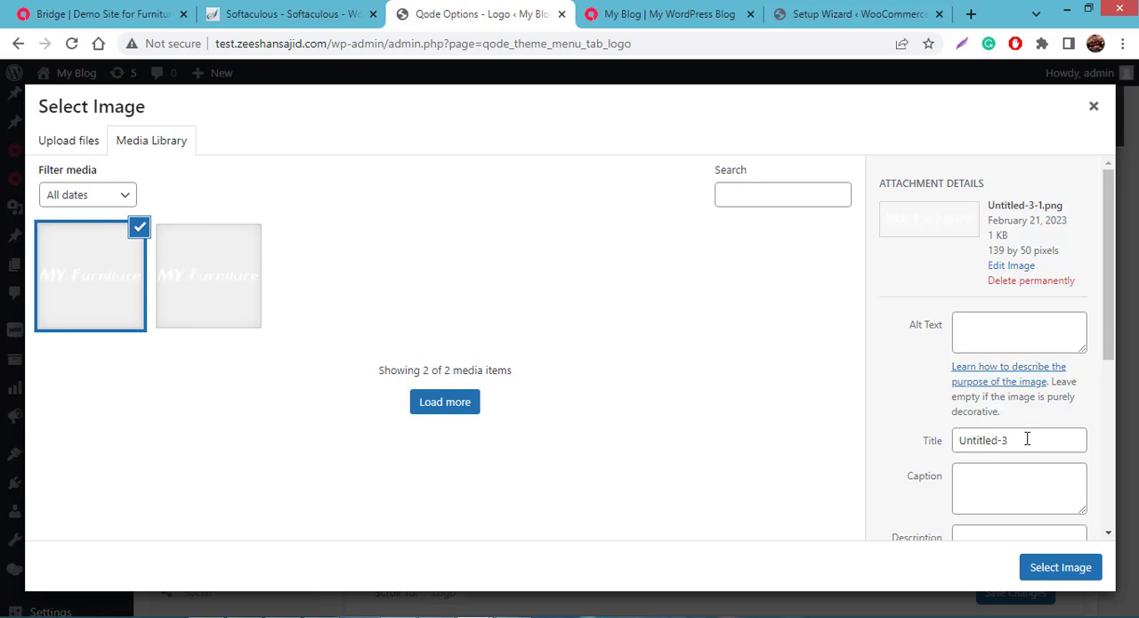
- Set the uploaded Untitled-3 image as the normal logo and save the theme changes
{"action": "left_click", "coordinate": [1013, 337]}
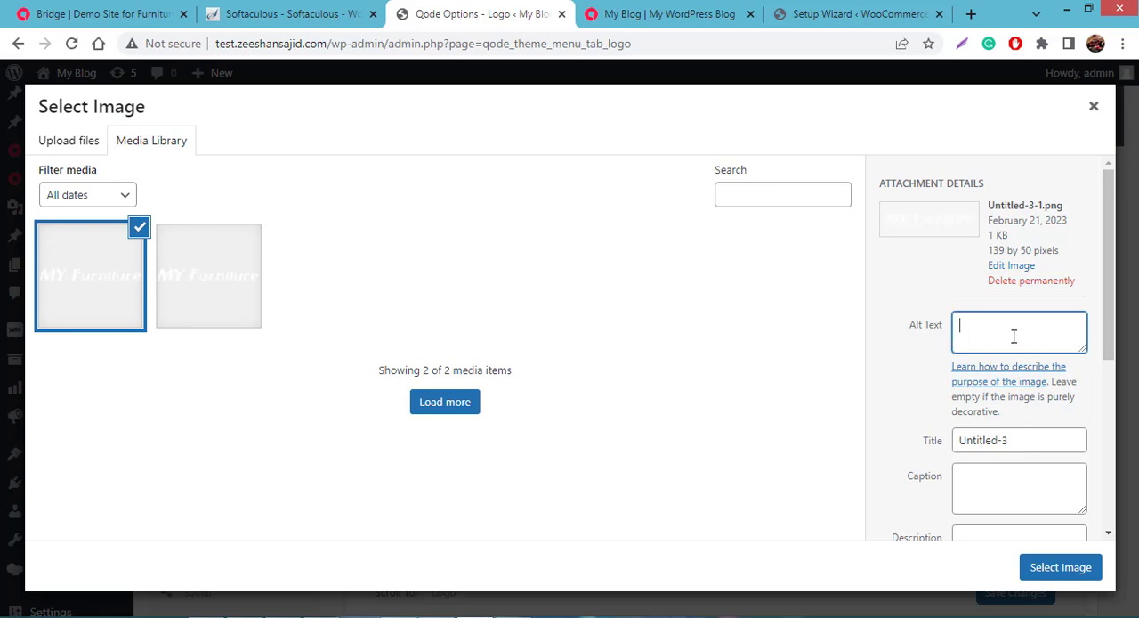
{"action": "left_click", "coordinate": [1019, 441]}
{"action": "scroll", "coordinate": [1017, 442], "scroll_direction": "down", "scroll_amount": 1}
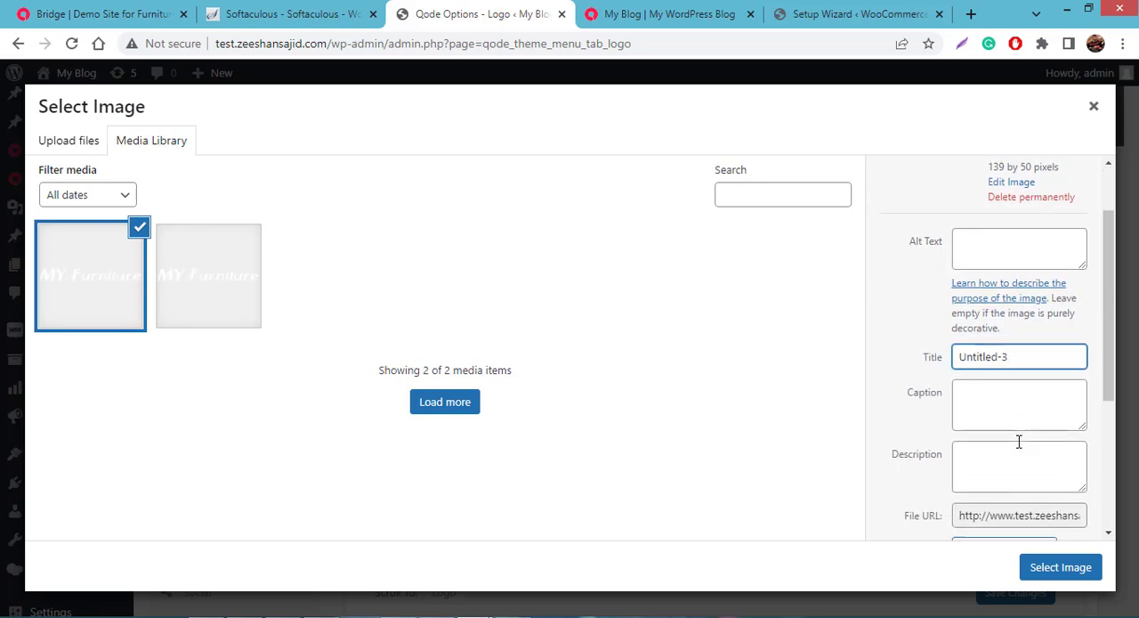
{"action": "left_click", "coordinate": [1066, 574]}
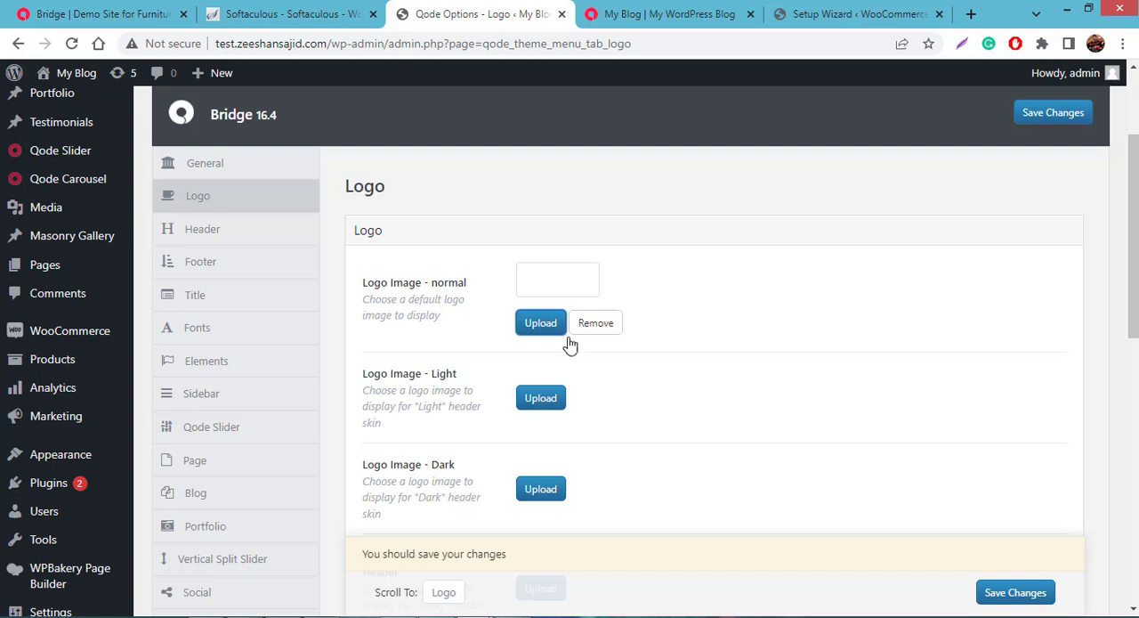
{"action": "left_click", "coordinate": [1004, 594]}
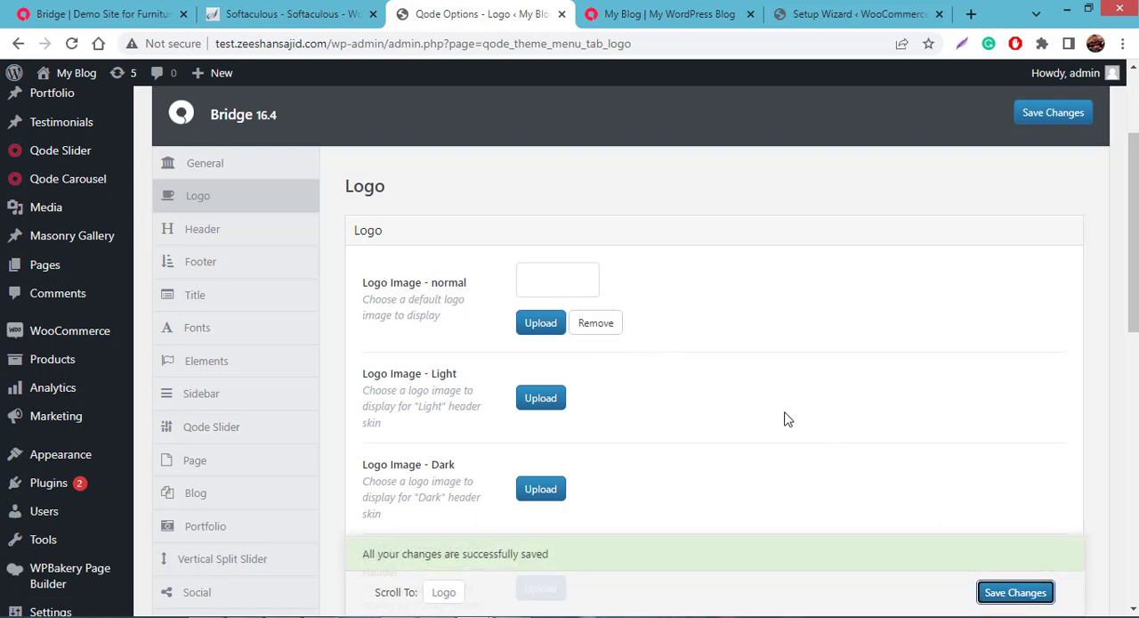
- Visit the live site to check the logo in the page header
{"action": "mouse_move", "coordinate": [75, 88]}
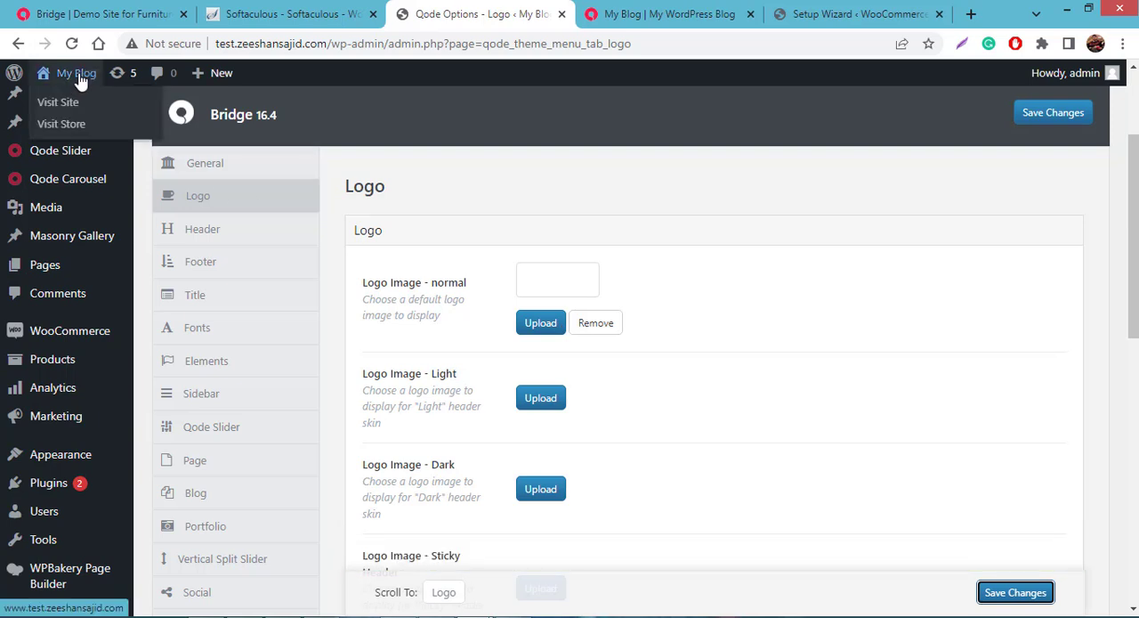
{"action": "right_click", "coordinate": [69, 103]}
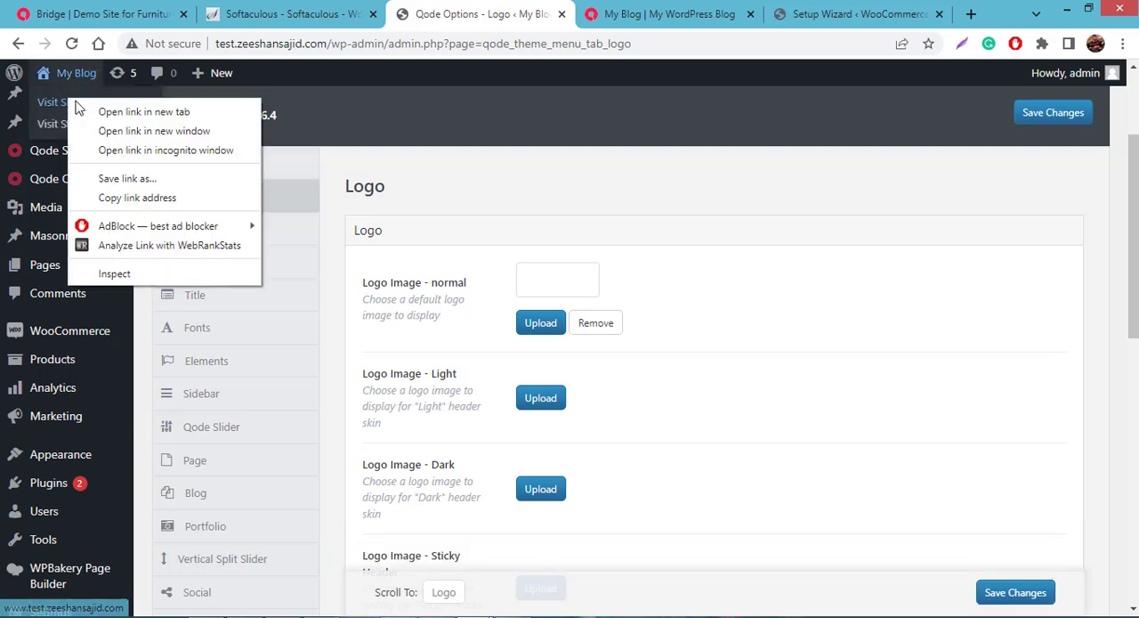
{"action": "left_click", "coordinate": [79, 107]}
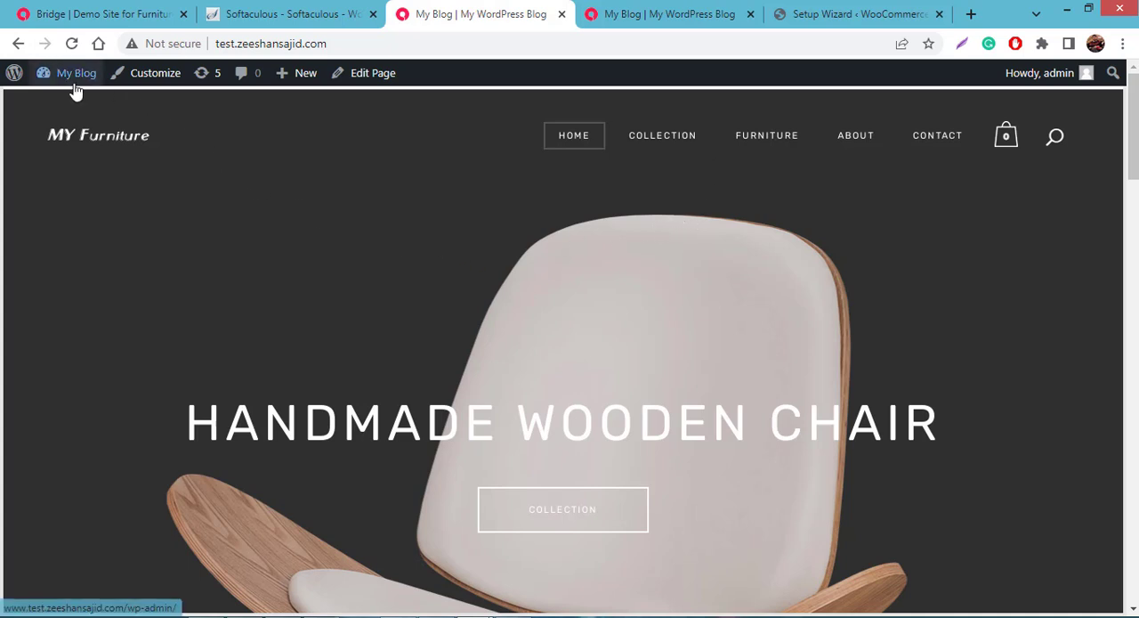
- Return to the WordPress dashboard and open the Menus page of the Appearance settings
{"action": "mouse_move", "coordinate": [75, 86]}
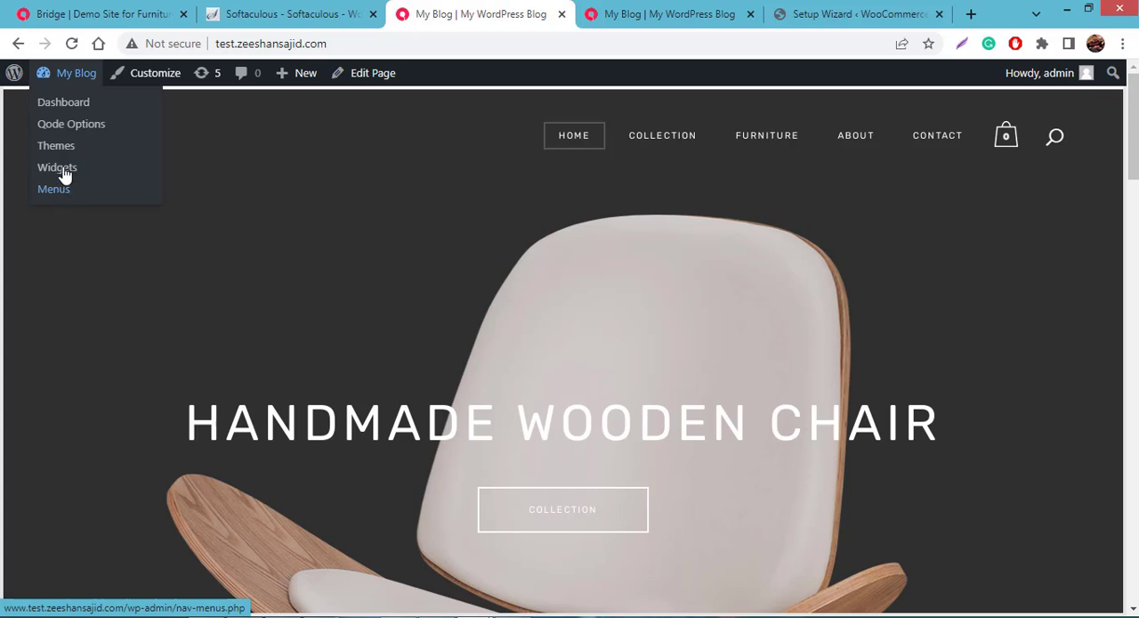
{"action": "left_click", "coordinate": [75, 105]}
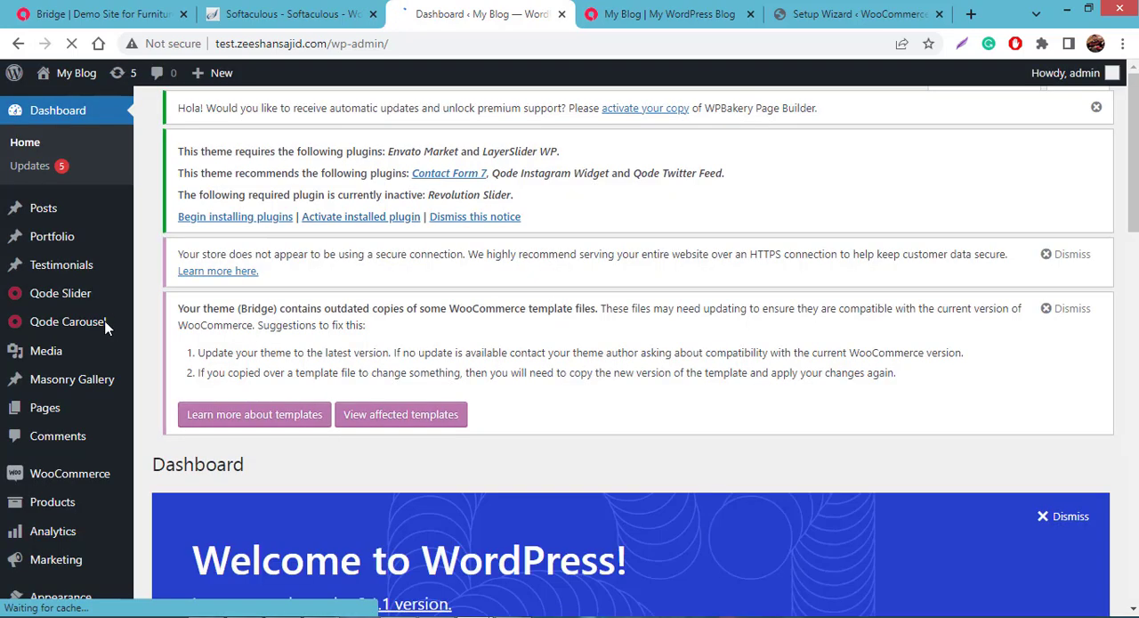
{"action": "scroll", "coordinate": [107, 330], "scroll_direction": "down", "scroll_amount": 1}
{"action": "scroll", "coordinate": [107, 330], "scroll_direction": "down", "scroll_amount": 3}
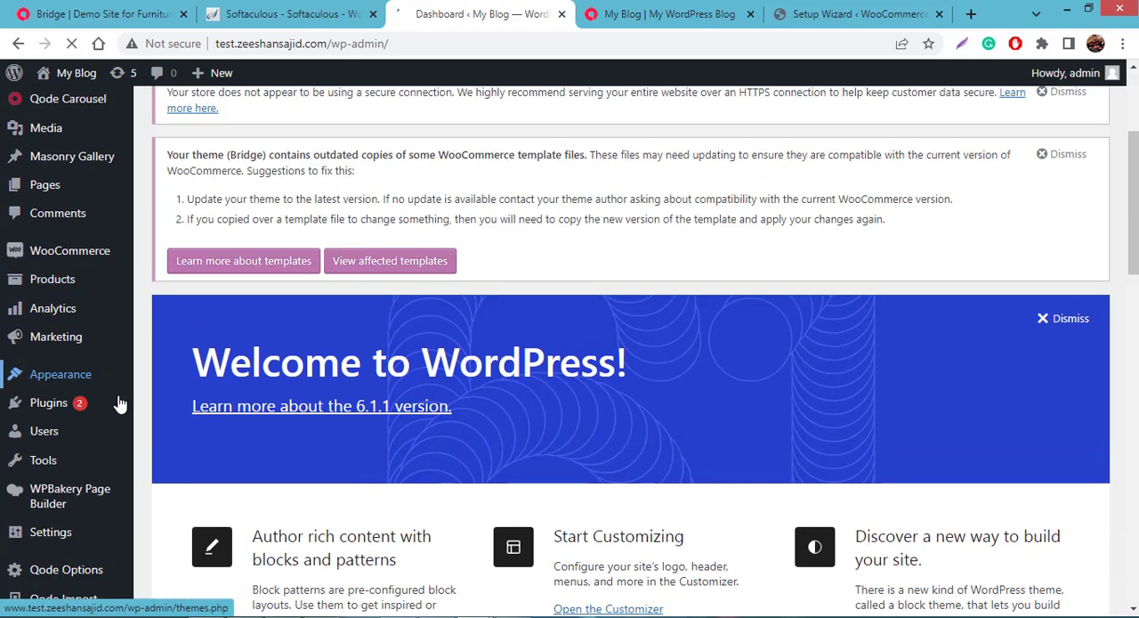
{"action": "mouse_move", "coordinate": [98, 373]}
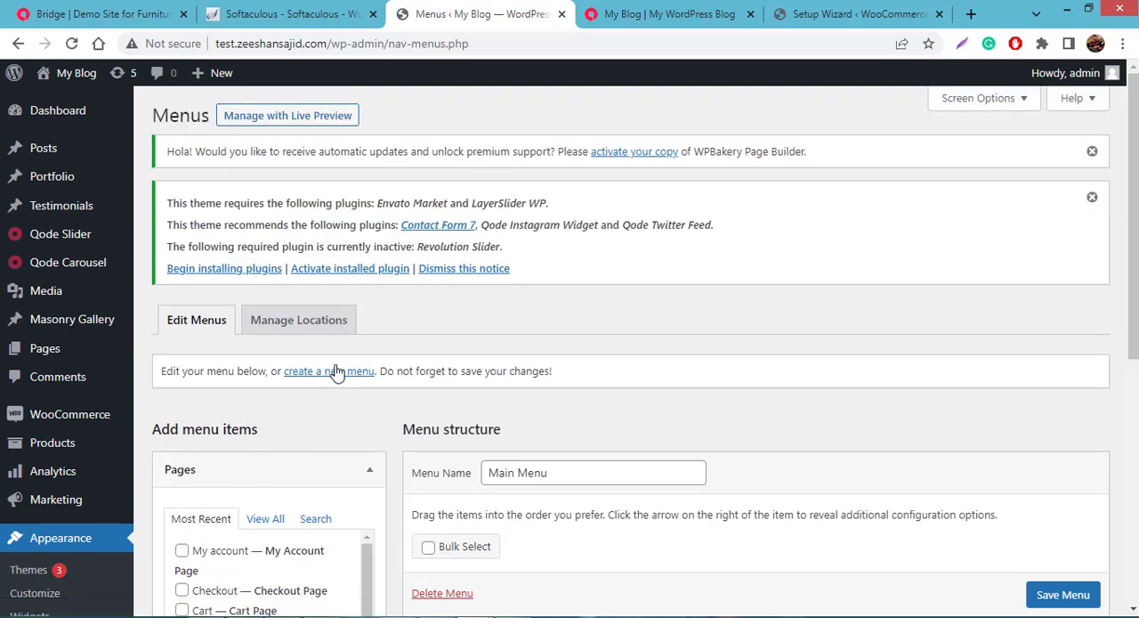
- Change the navigation label of the Collection item in Main Menu to Our Collection and save the menu
{"action": "scroll", "coordinate": [347, 383], "scroll_direction": "down", "scroll_amount": 2}
{"action": "scroll", "coordinate": [489, 614], "scroll_direction": "down", "scroll_amount": 2}
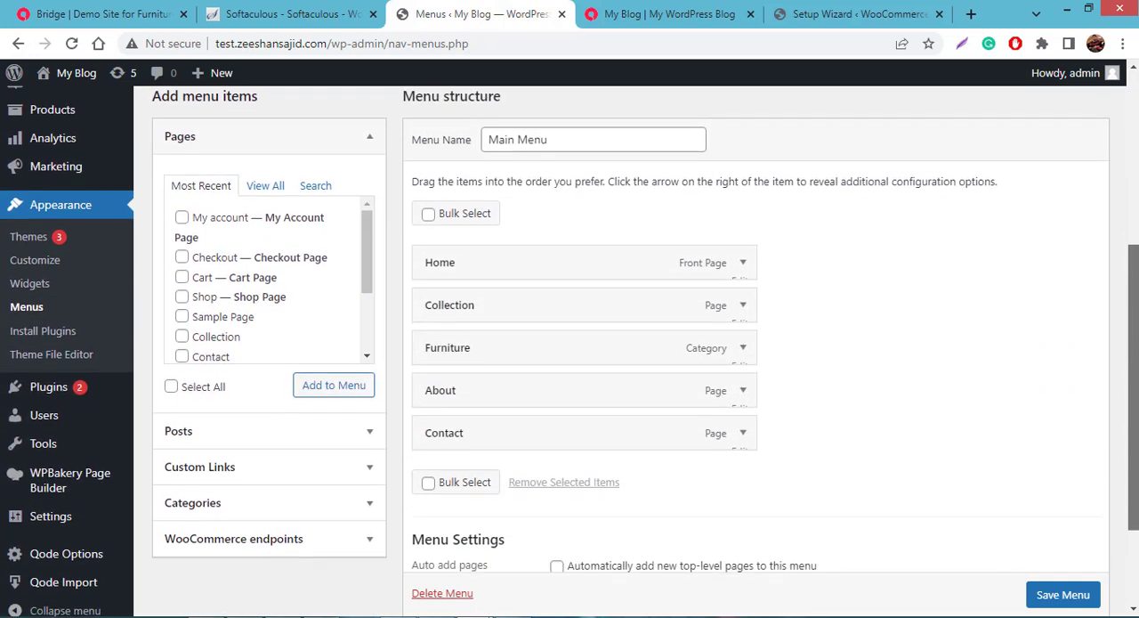
{"action": "scroll", "coordinate": [489, 613], "scroll_direction": "down", "scroll_amount": 1}
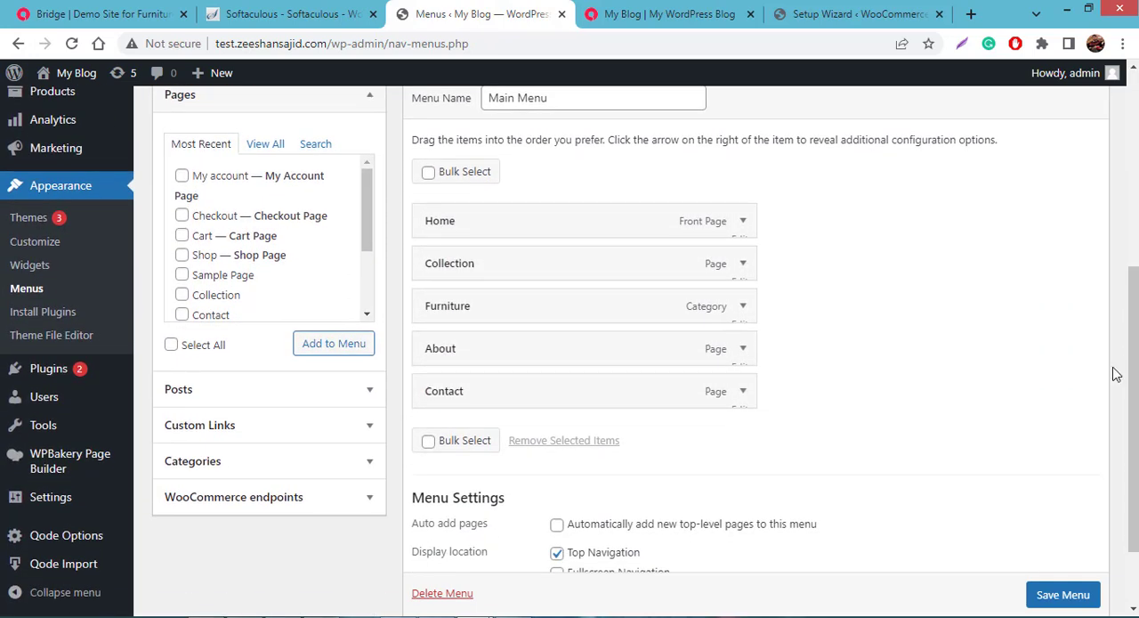
{"action": "scroll", "coordinate": [881, 339], "scroll_direction": "up", "scroll_amount": 2}
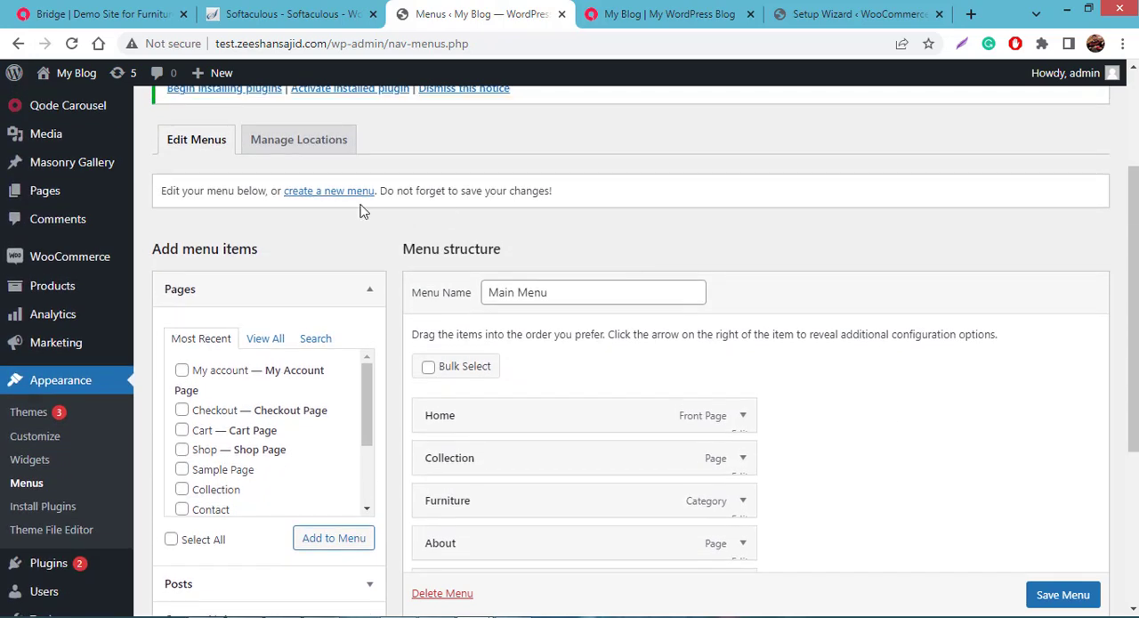
{"action": "scroll", "coordinate": [837, 277], "scroll_direction": "down", "scroll_amount": 3}
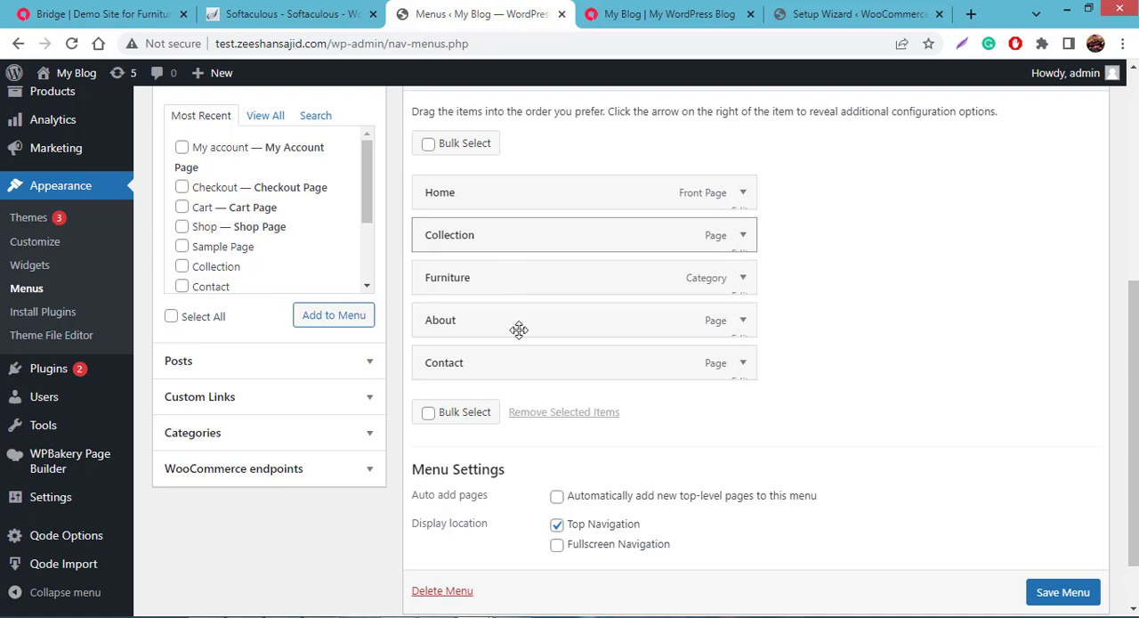
{"action": "left_click", "coordinate": [543, 236]}
{"action": "left_click", "coordinate": [539, 291]}
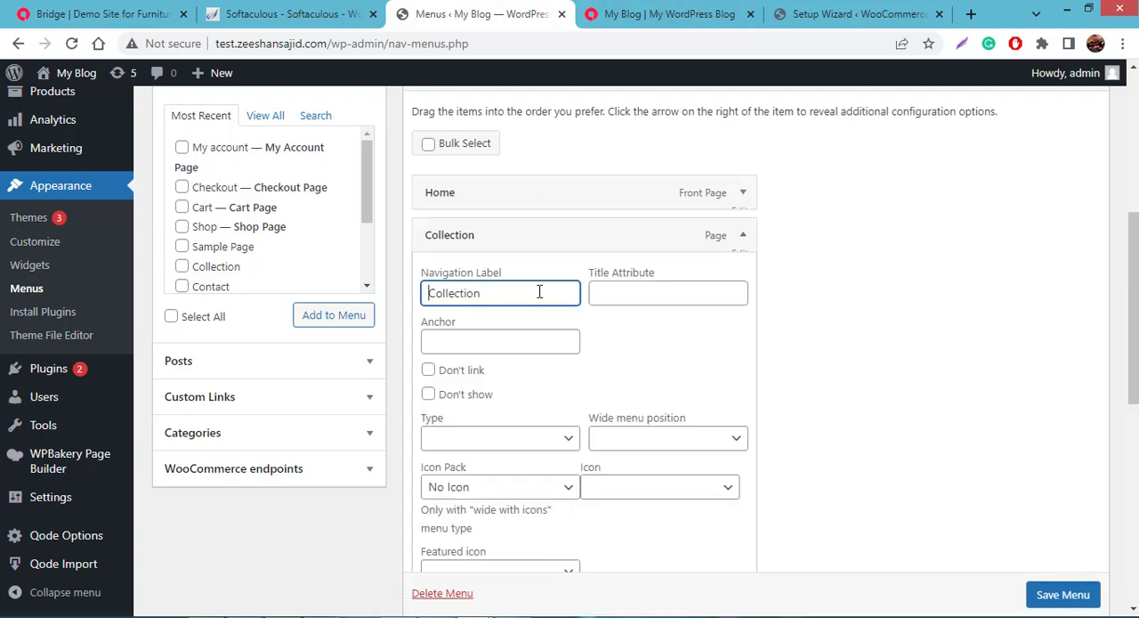
{"action": "type", "text": "Our"}
{"action": "left_click", "coordinate": [878, 348]}
{"action": "scroll", "coordinate": [878, 348], "scroll_direction": "down", "scroll_amount": 4}
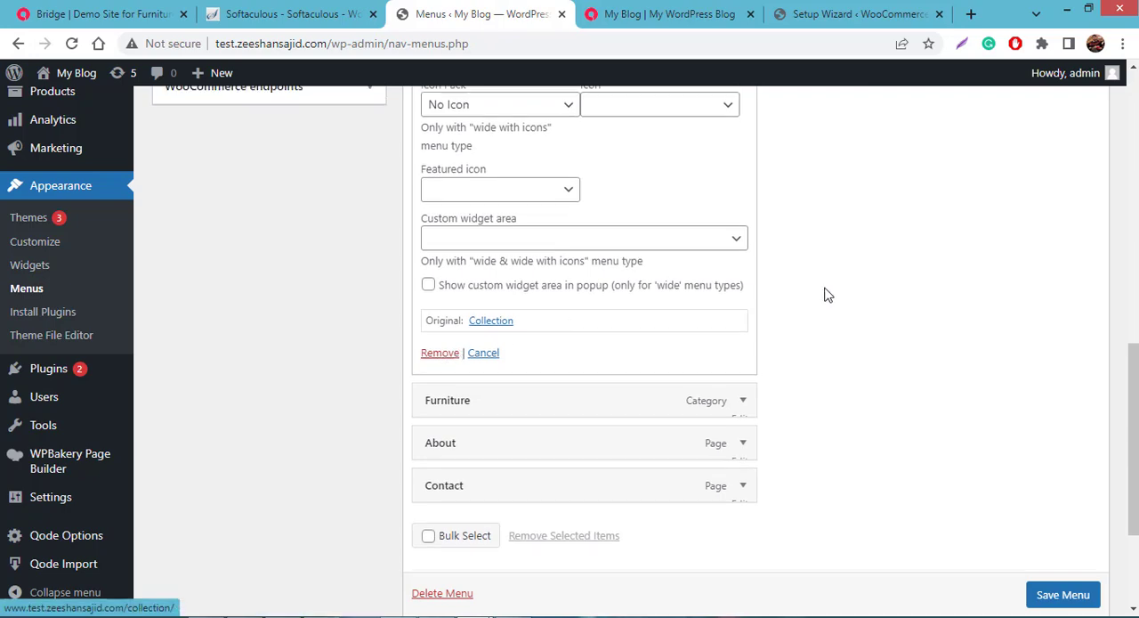
{"action": "scroll", "coordinate": [824, 294], "scroll_direction": "up", "scroll_amount": 4}
{"action": "scroll", "coordinate": [869, 351], "scroll_direction": "down", "scroll_amount": 1}
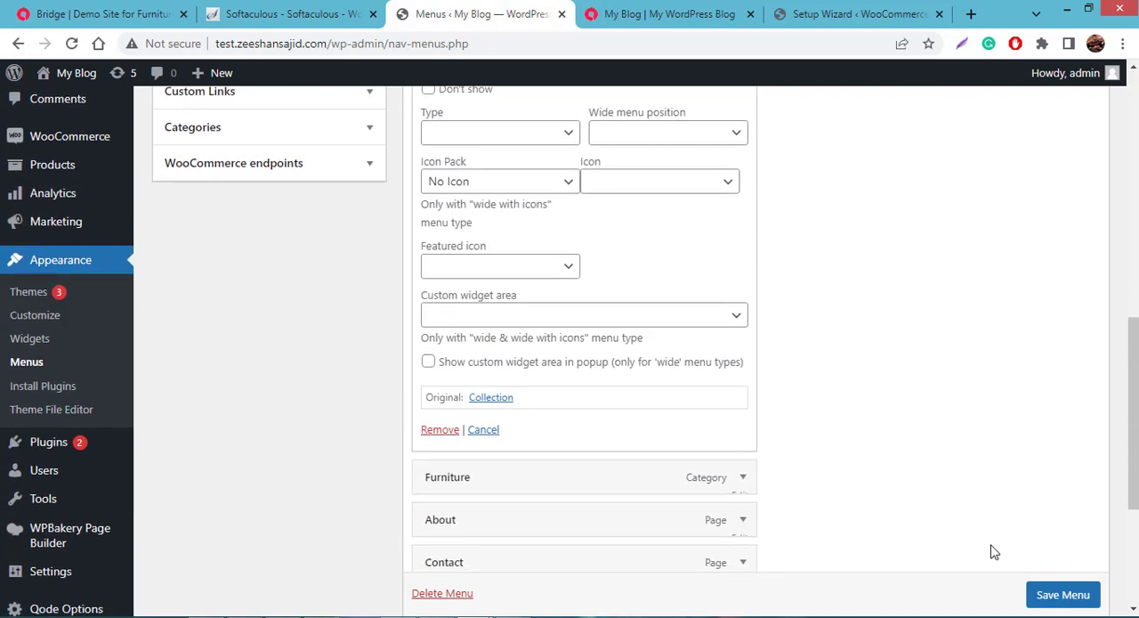
{"action": "left_click", "coordinate": [1058, 594]}
- Check the Our Collection item in the live site's header navigation and return to the menu editor
{"action": "scroll", "coordinate": [1054, 602], "scroll_direction": "down", "scroll_amount": 1}
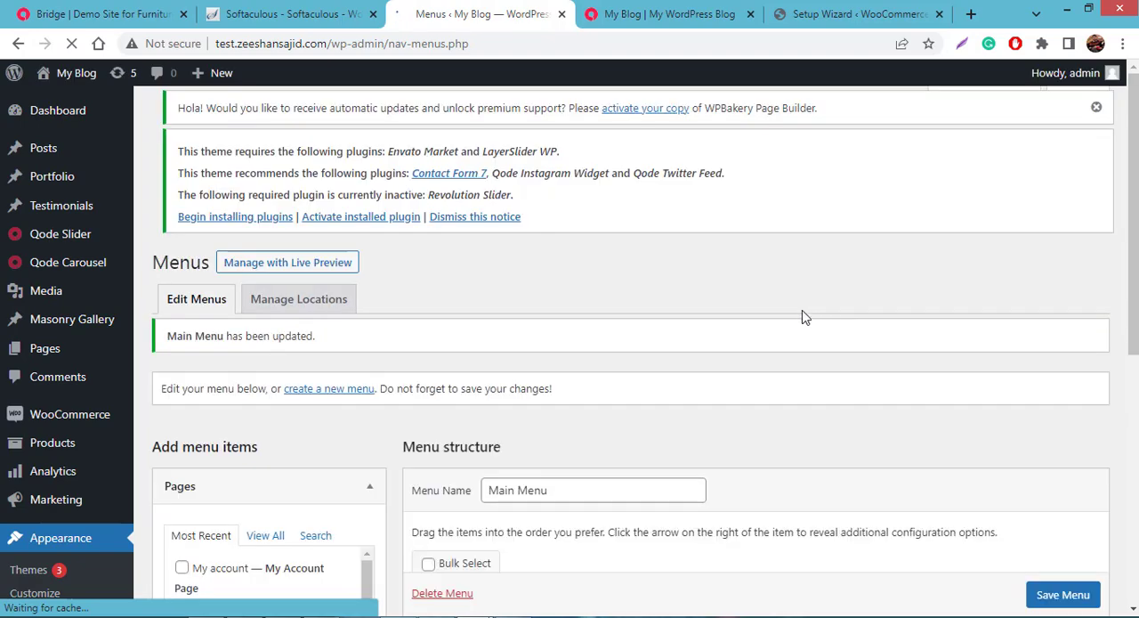
{"action": "scroll", "coordinate": [709, 318], "scroll_direction": "down", "scroll_amount": 3}
{"action": "key", "text": "ctrl+Tab"}
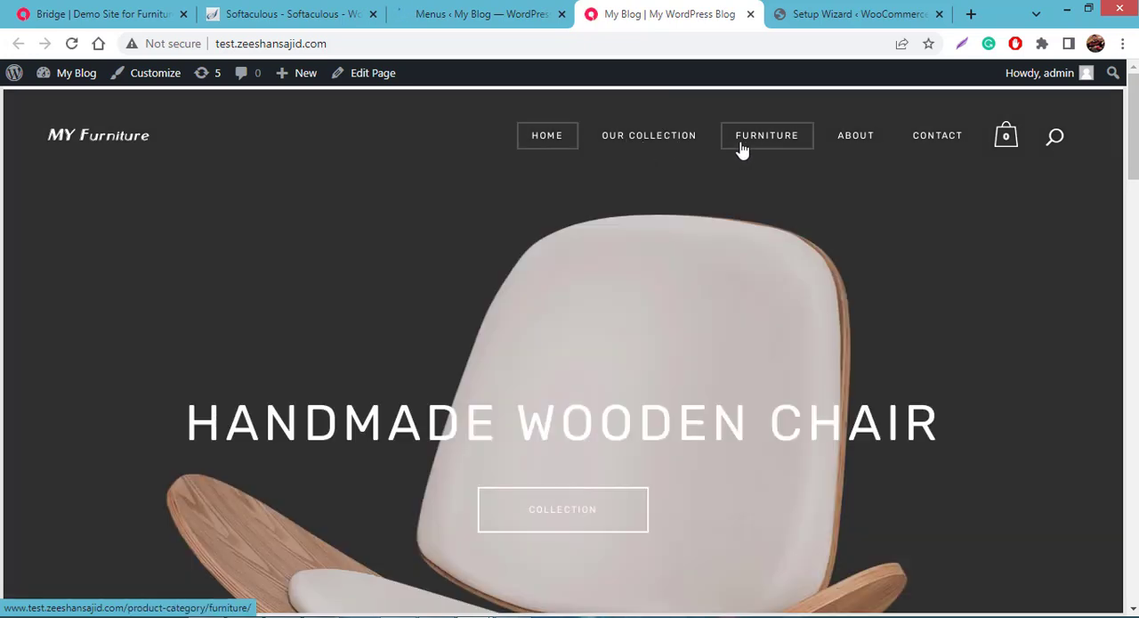
{"action": "key", "text": "ctrl+shift+Tab"}
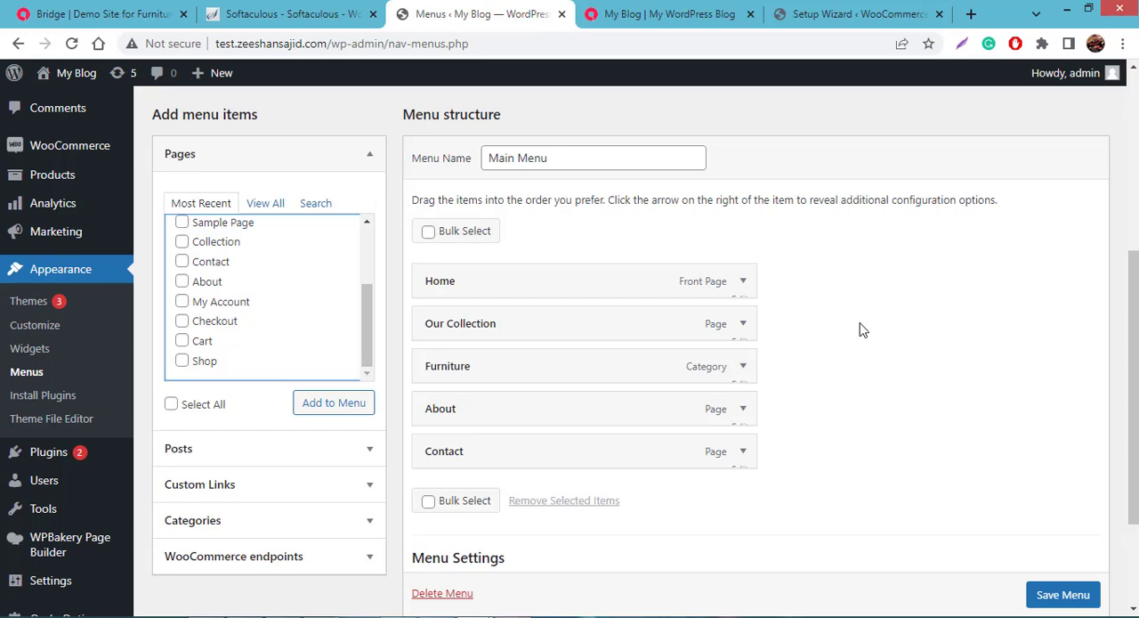
{"action": "scroll", "coordinate": [745, 364], "scroll_direction": "down", "scroll_amount": 2}
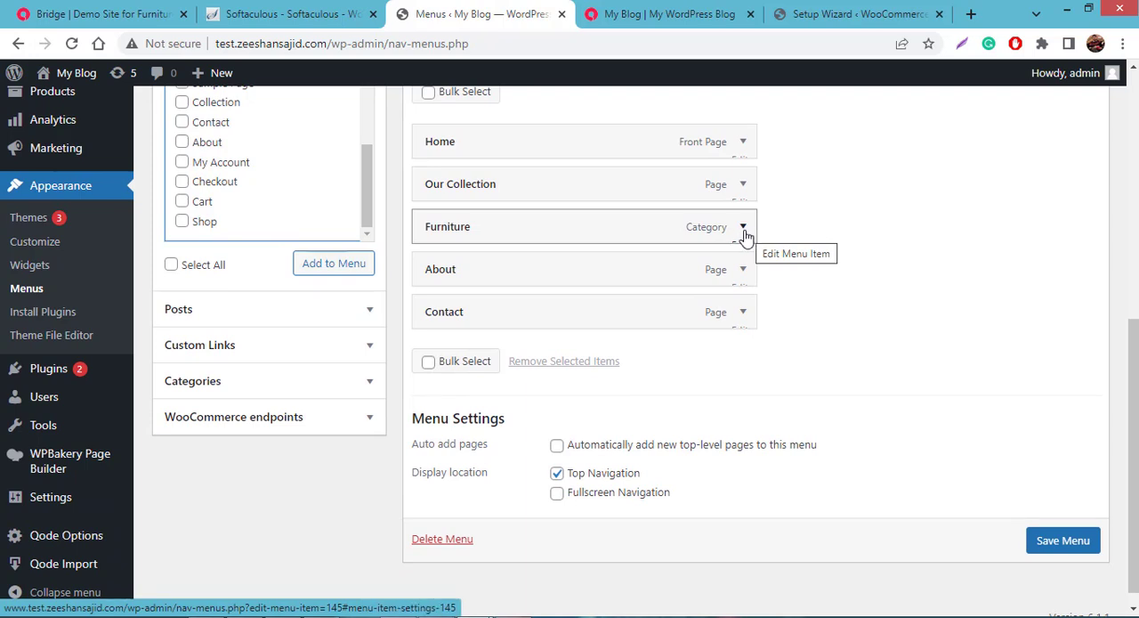
{"action": "scroll", "coordinate": [749, 238], "scroll_direction": "up", "scroll_amount": 2}
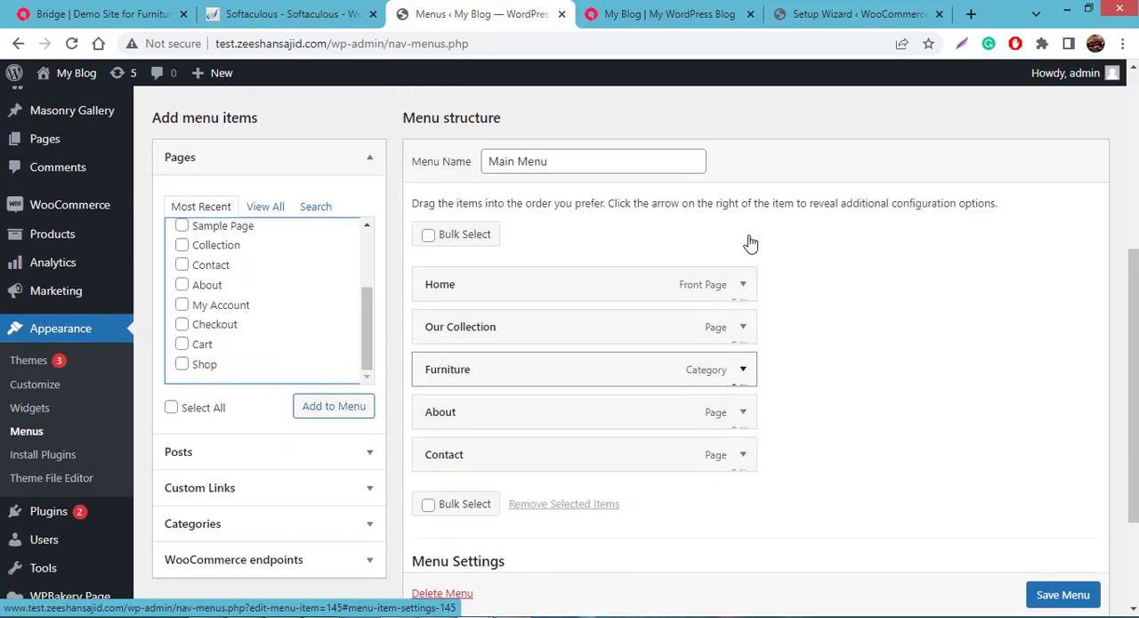
{"action": "scroll", "coordinate": [768, 307], "scroll_direction": "down", "scroll_amount": 2}
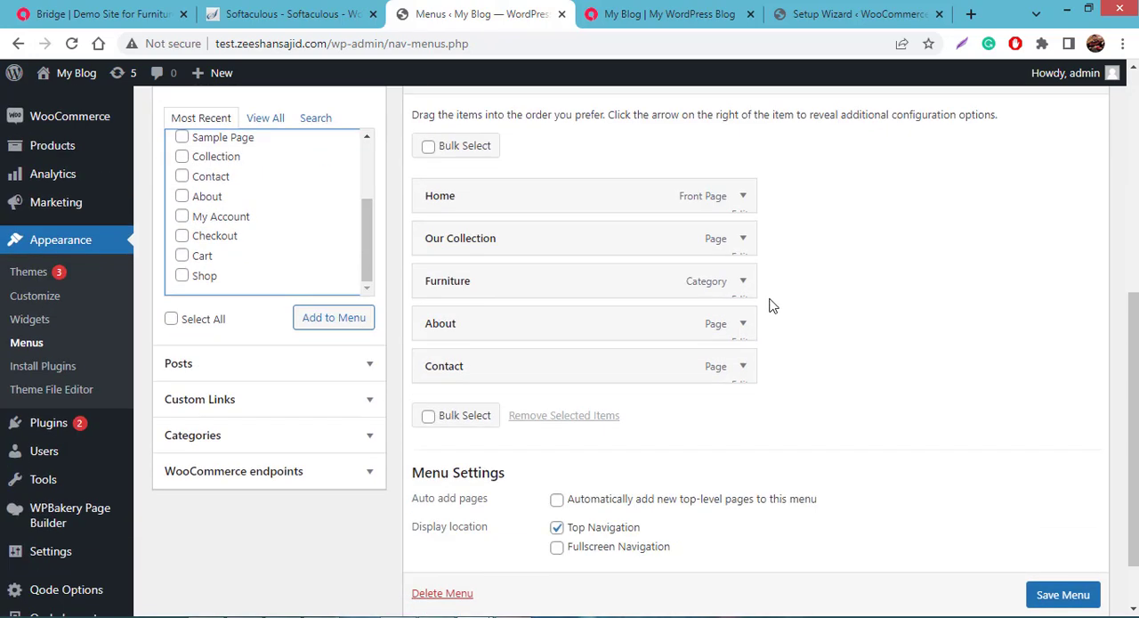
{"action": "scroll", "coordinate": [769, 306], "scroll_direction": "up", "scroll_amount": 3}
{"action": "scroll", "coordinate": [772, 305], "scroll_direction": "up", "scroll_amount": 2}
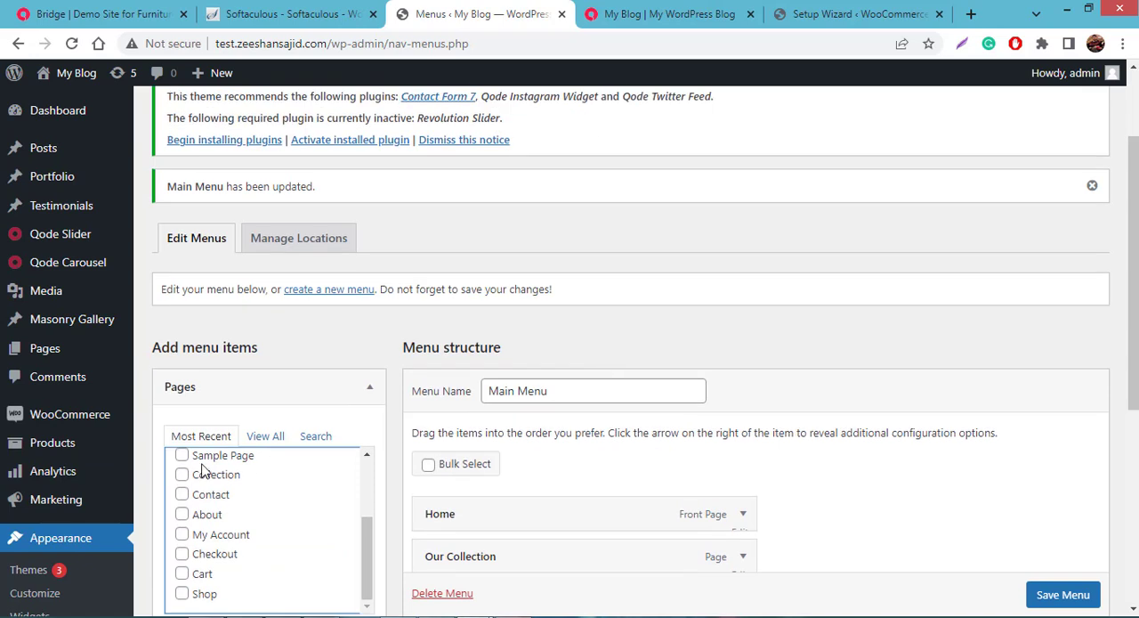
{"action": "mouse_move", "coordinate": [89, 424]}
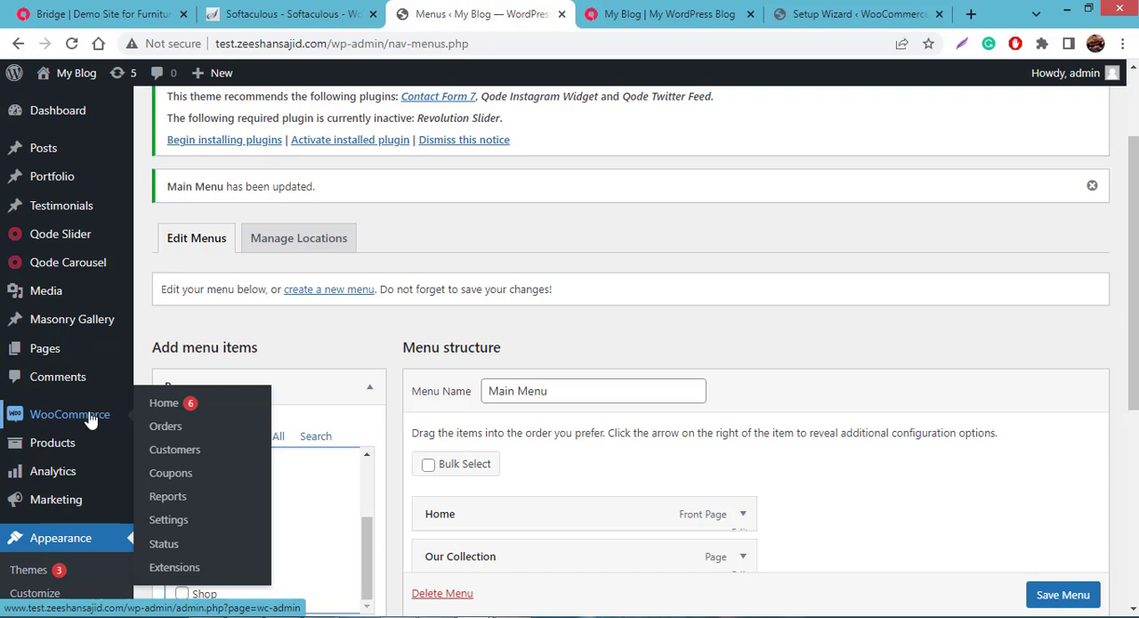
- Open the product categories page and enter Table as the name of a new category
{"action": "mouse_move", "coordinate": [87, 450]}
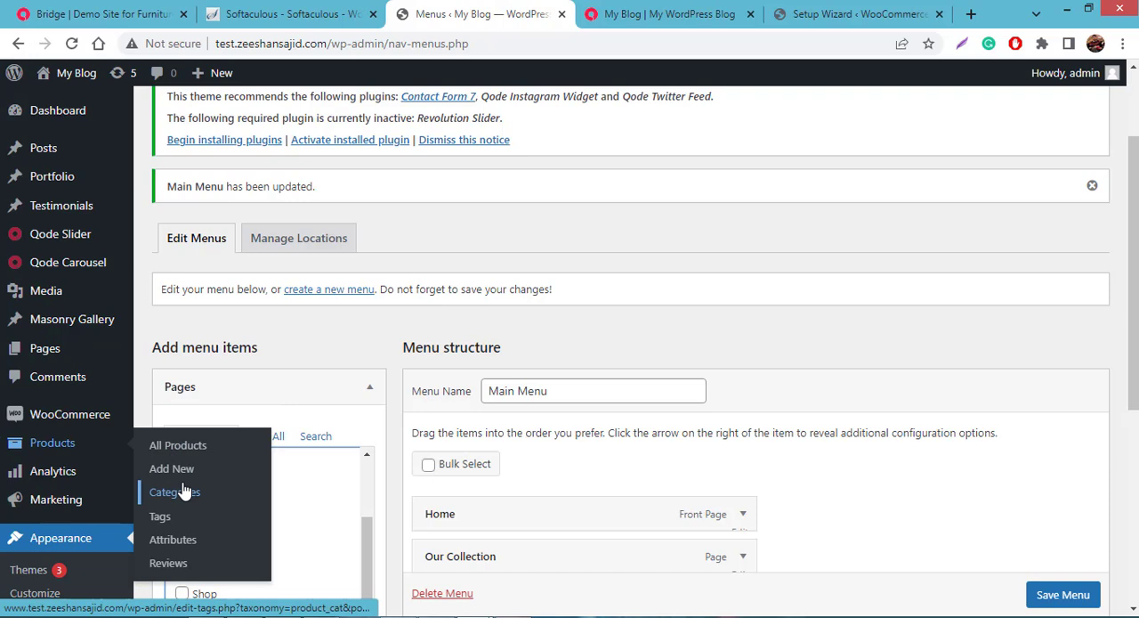
{"action": "left_click", "coordinate": [182, 491]}
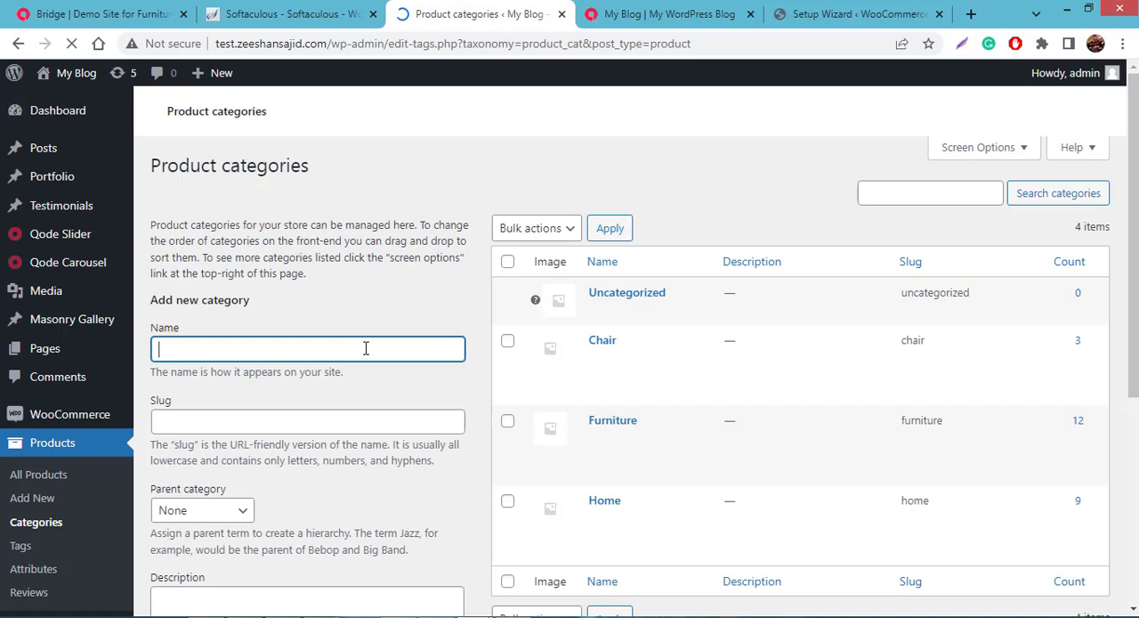
{"action": "type", "text": "ble"}
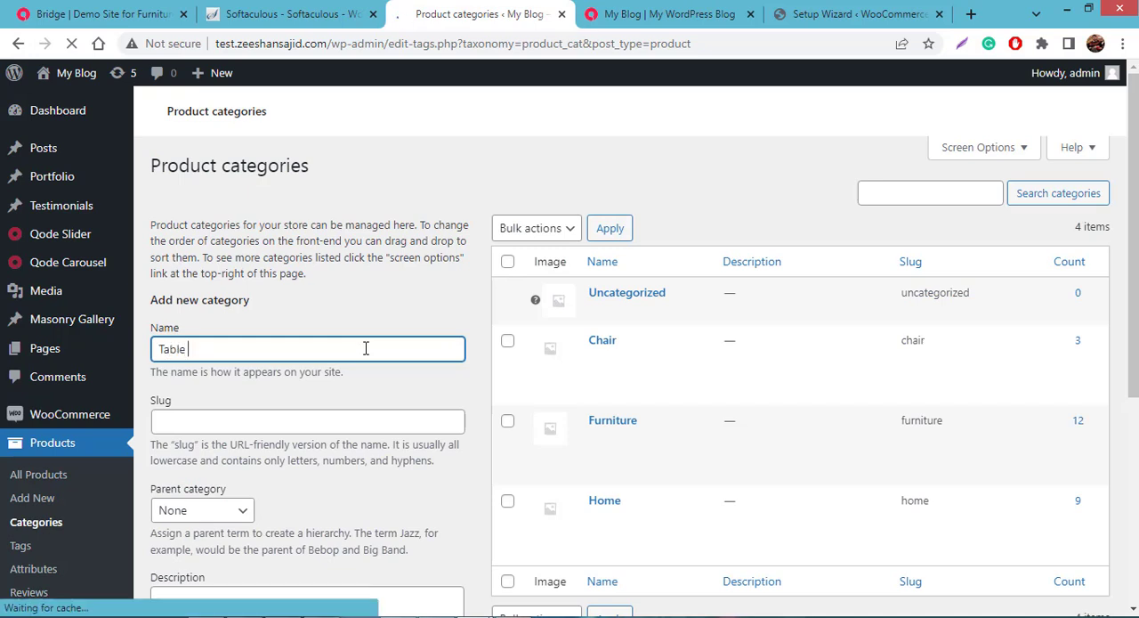
{"action": "scroll", "coordinate": [365, 361], "scroll_direction": "down", "scroll_amount": 3}
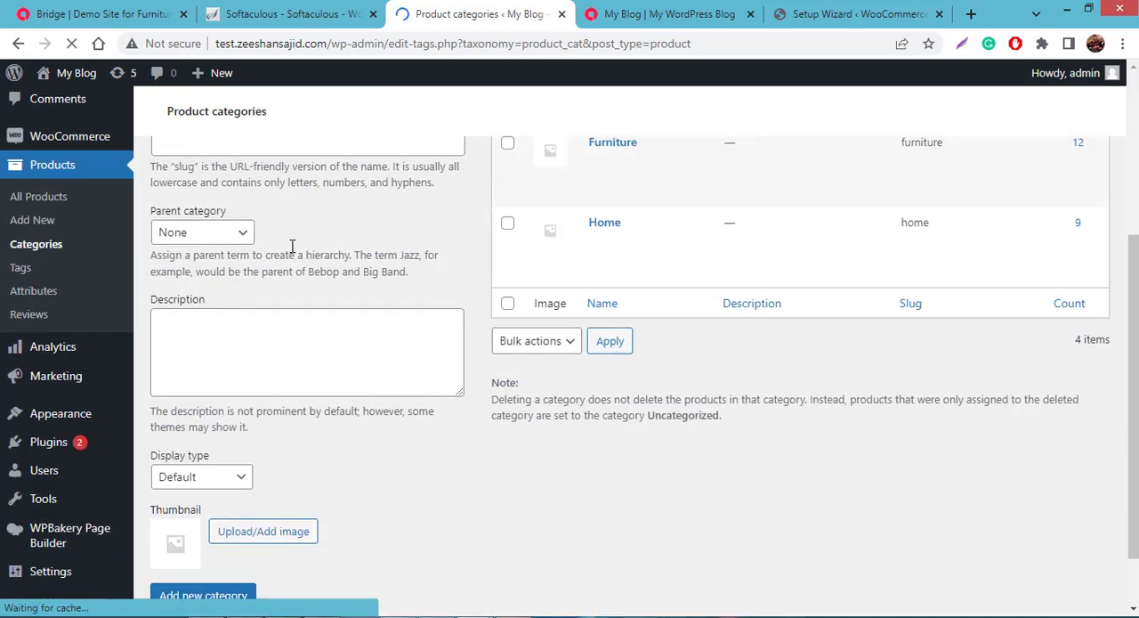
{"action": "scroll", "coordinate": [322, 245], "scroll_direction": "up", "scroll_amount": 1}
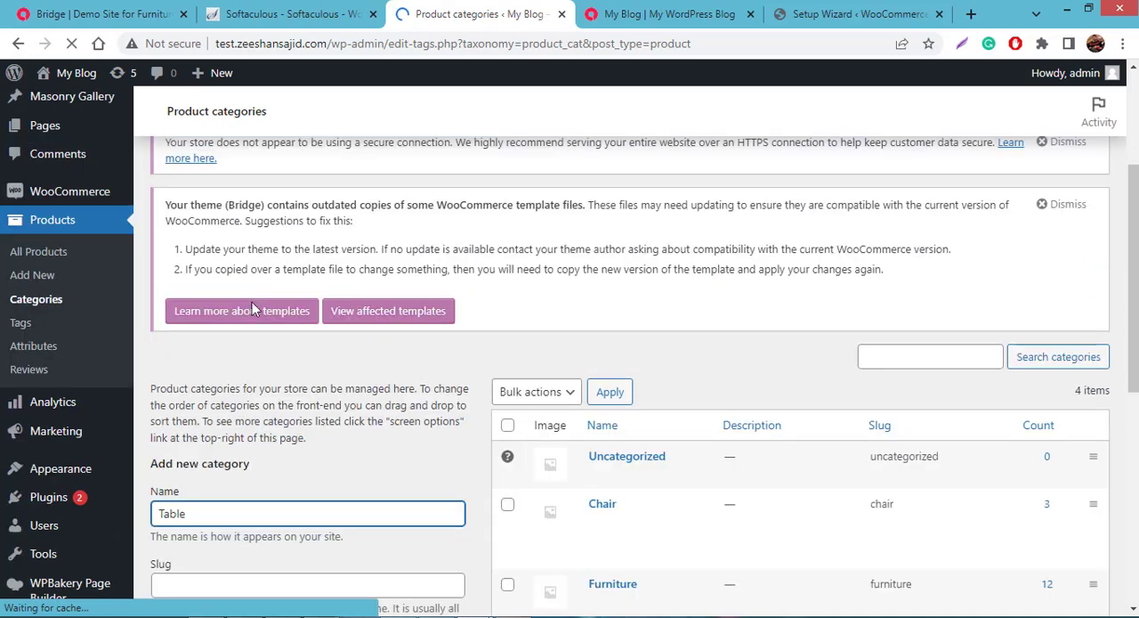
{"action": "scroll", "coordinate": [307, 344], "scroll_direction": "down", "scroll_amount": 2}
{"action": "scroll", "coordinate": [275, 345], "scroll_direction": "down", "scroll_amount": 1}
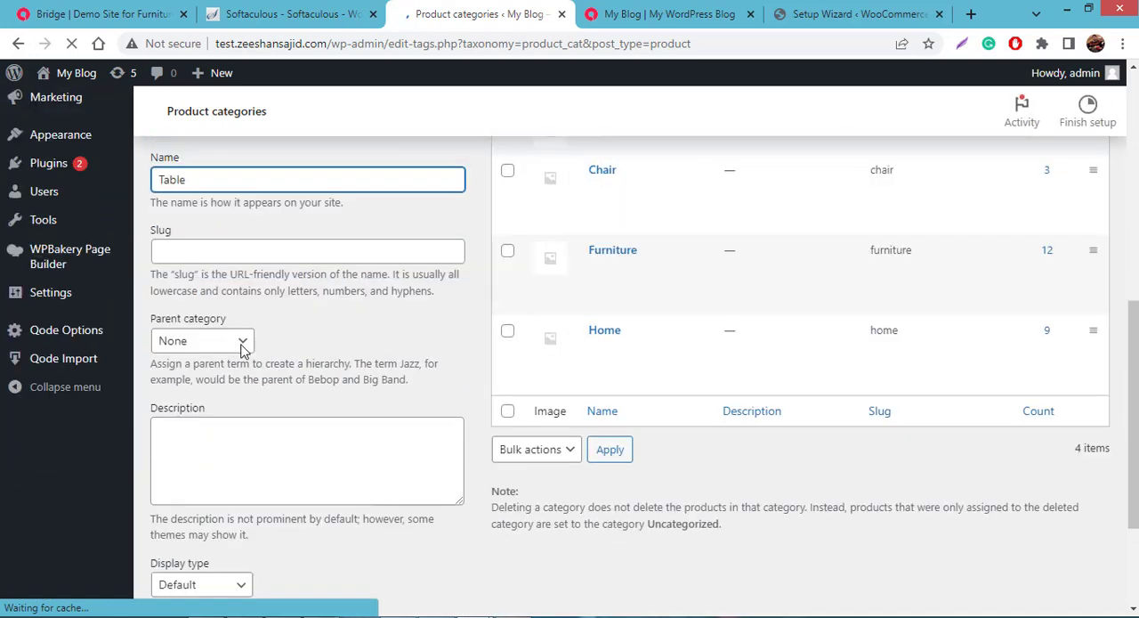
- Set Furniture as the parent category of Table and add the new category to the store
{"action": "left_click", "coordinate": [241, 344]}
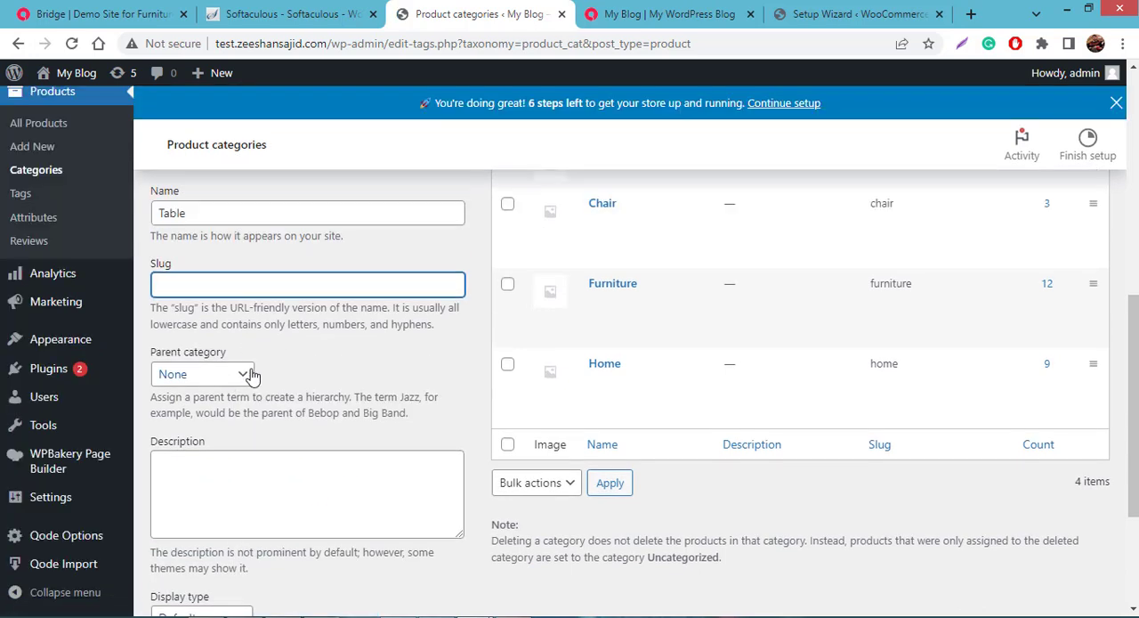
{"action": "left_click", "coordinate": [248, 377]}
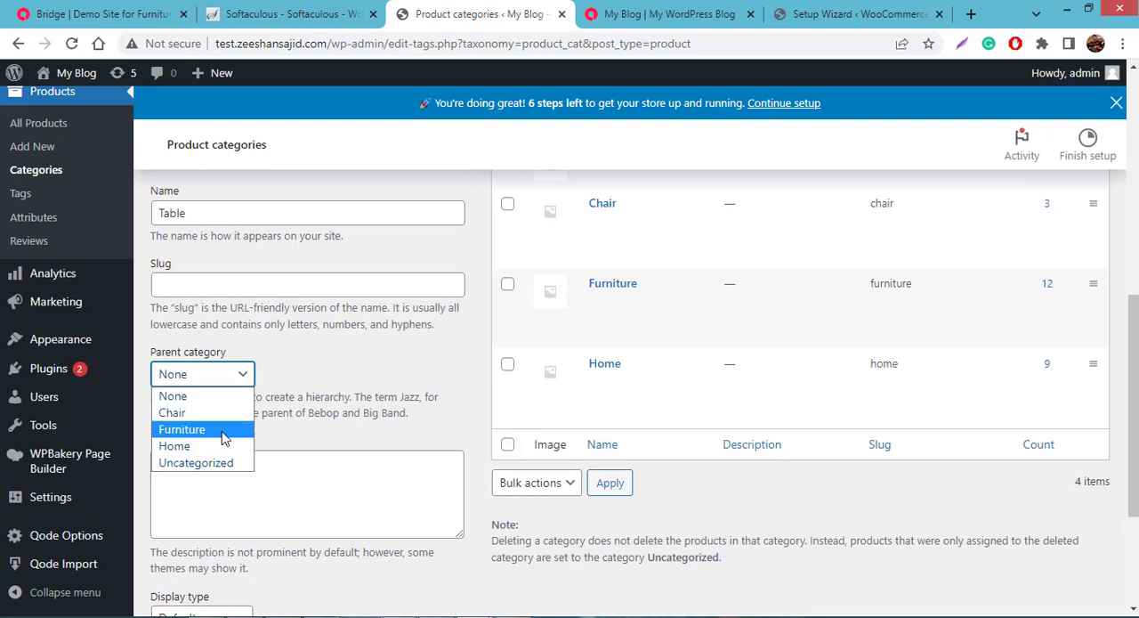
{"action": "left_click", "coordinate": [224, 429]}
{"action": "scroll", "coordinate": [324, 385], "scroll_direction": "down", "scroll_amount": 3}
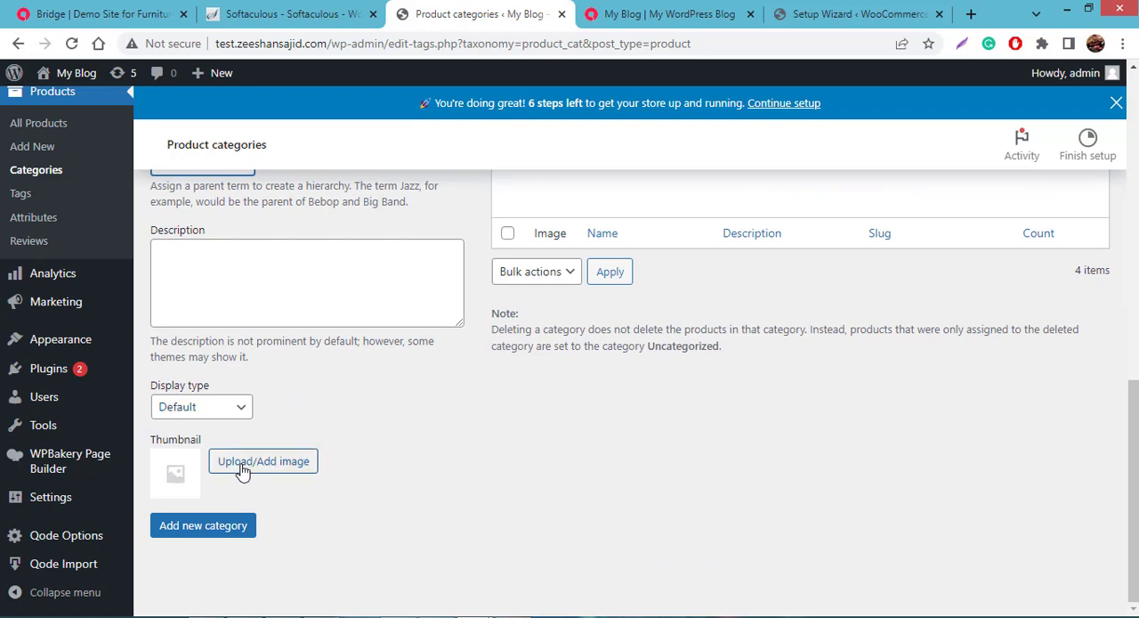
{"action": "left_click", "coordinate": [227, 529]}
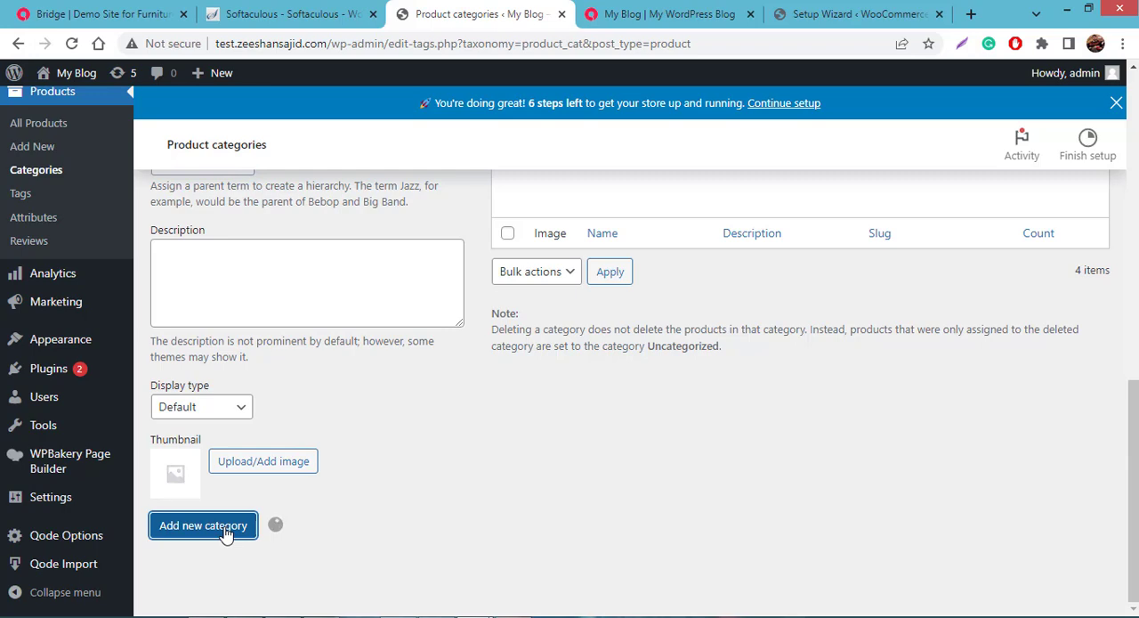
{"action": "scroll", "coordinate": [445, 343], "scroll_direction": "up", "scroll_amount": 6}
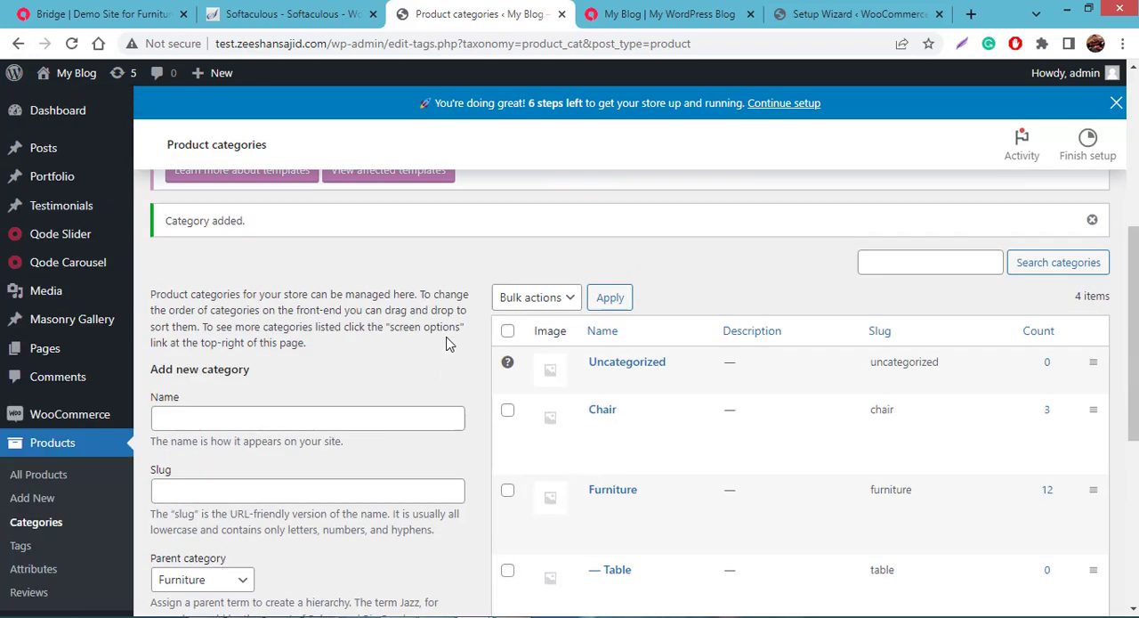
- Add another product category named Chairs with Furniture as its parent
{"action": "scroll", "coordinate": [418, 356], "scroll_direction": "down", "scroll_amount": 3}
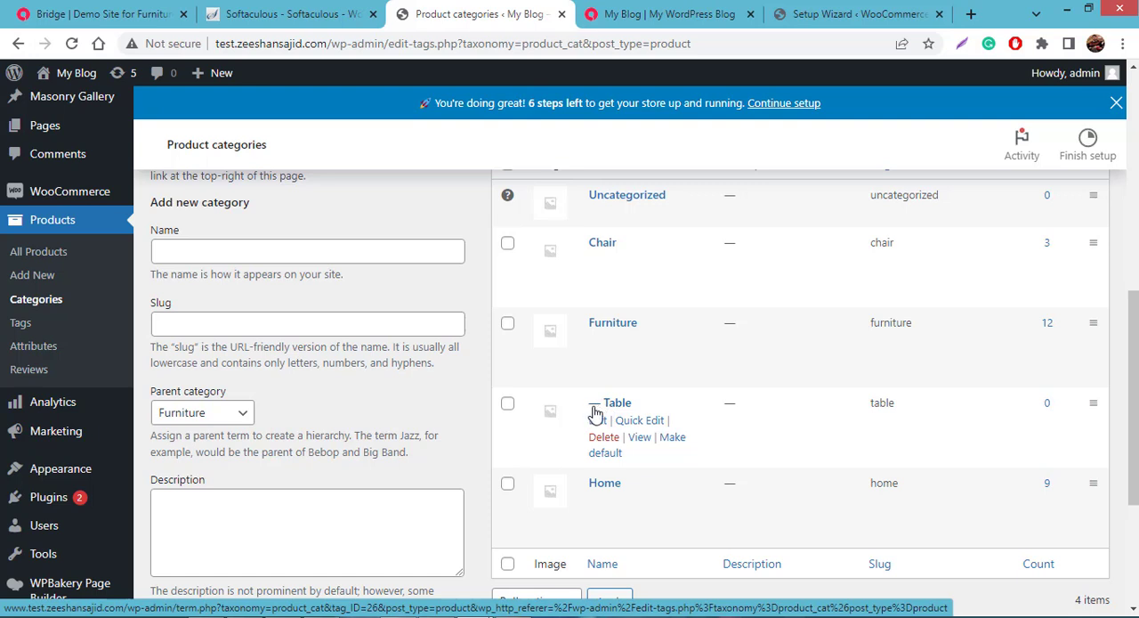
{"action": "left_click", "coordinate": [338, 260]}
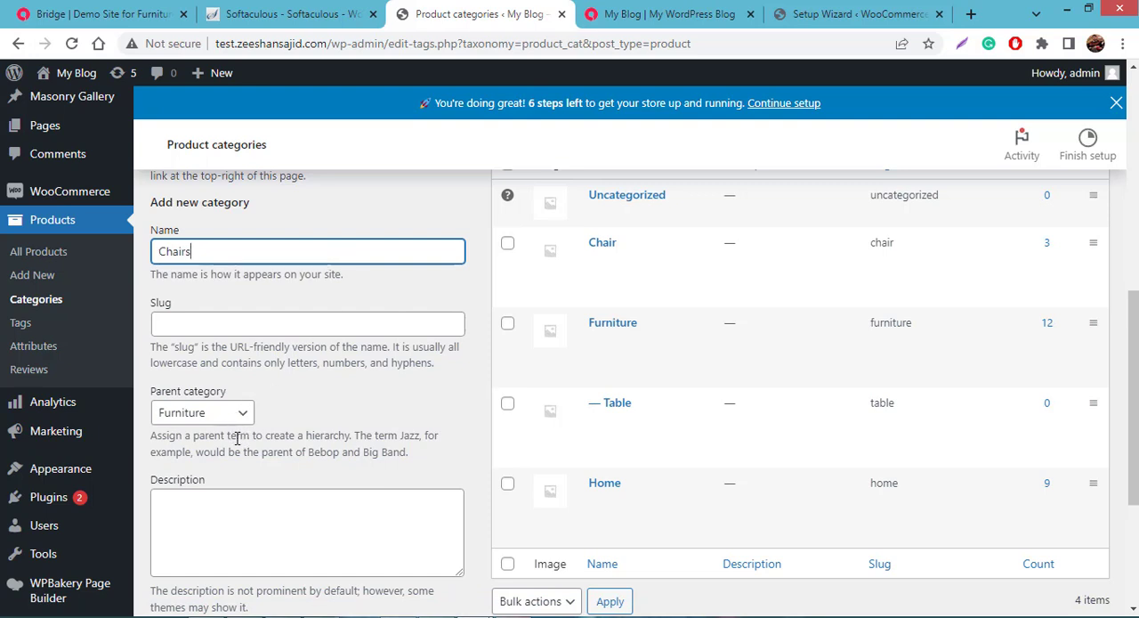
{"action": "scroll", "coordinate": [236, 418], "scroll_direction": "down", "scroll_amount": 3}
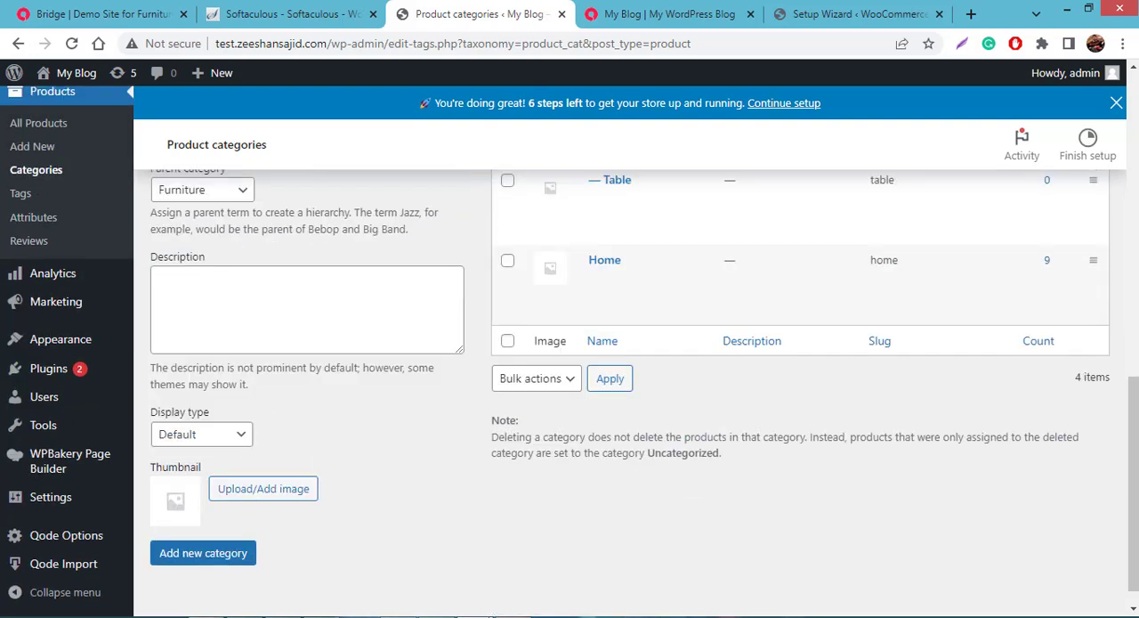
{"action": "left_click", "coordinate": [230, 557]}
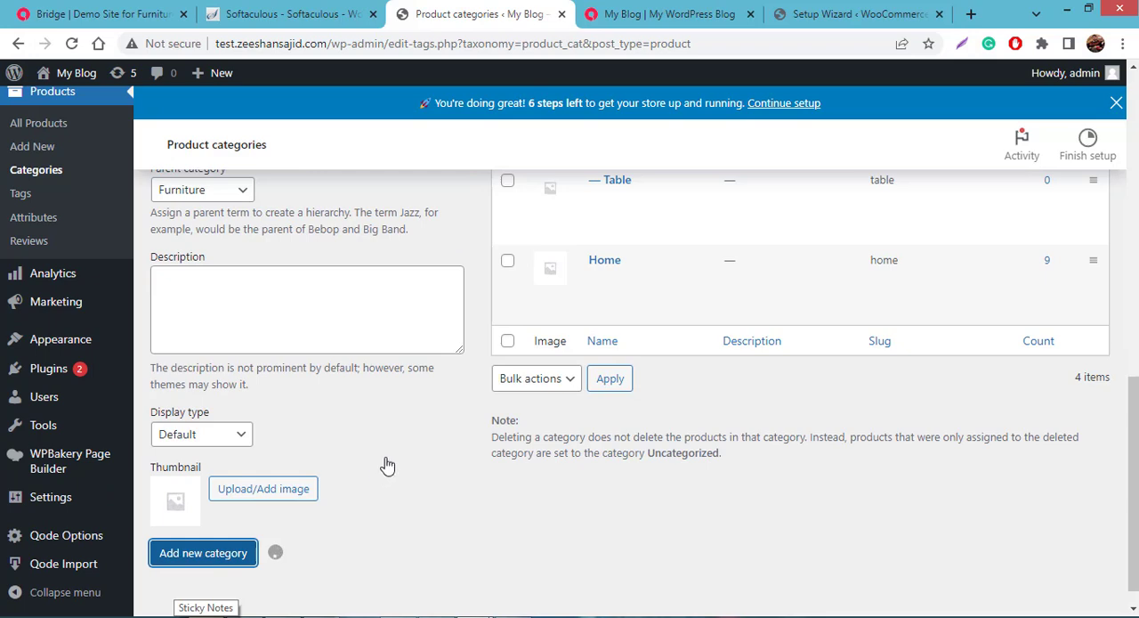
{"action": "scroll", "coordinate": [412, 436], "scroll_direction": "up", "scroll_amount": 3}
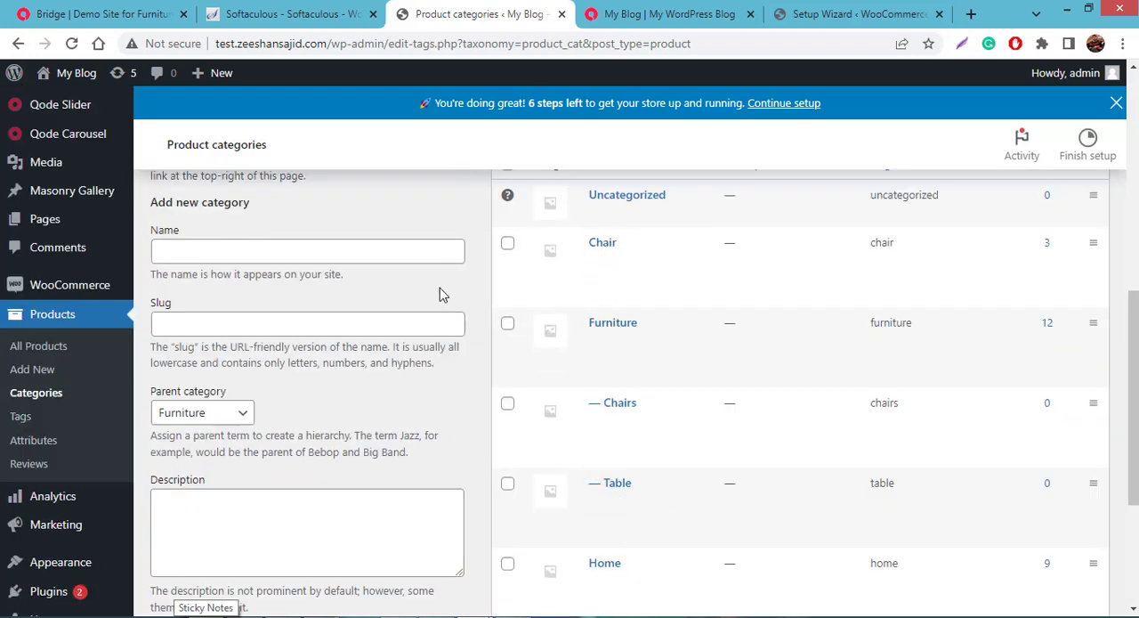
{"action": "scroll", "coordinate": [440, 288], "scroll_direction": "down", "scroll_amount": 3}
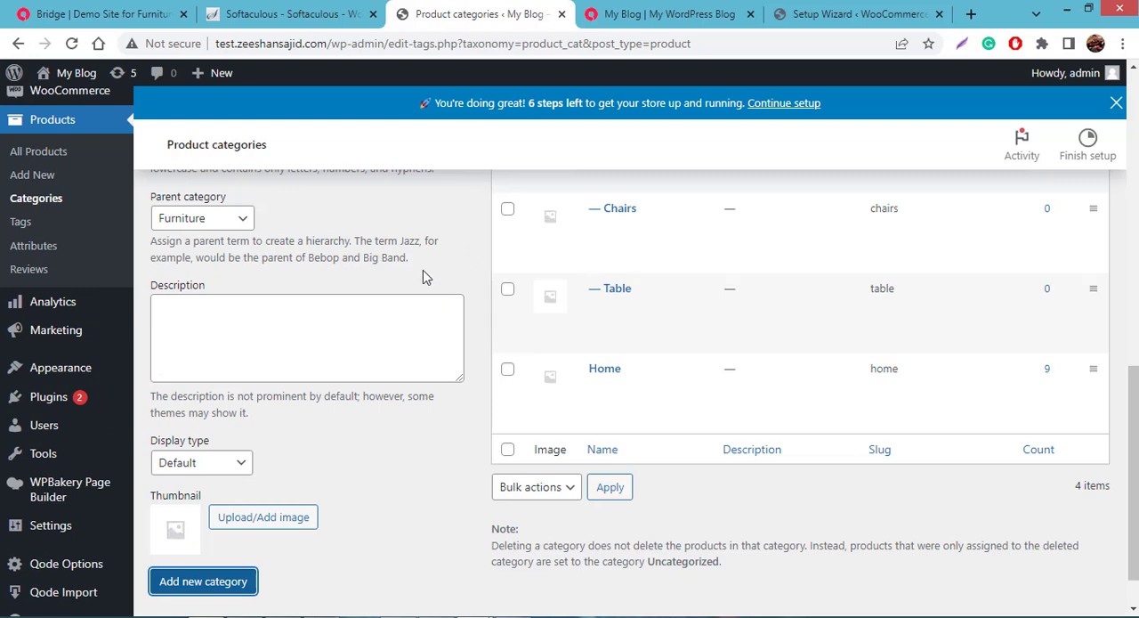
- Open the Menus page of the Appearance settings and enable Product categories in its screen options
{"action": "mouse_move", "coordinate": [78, 379]}
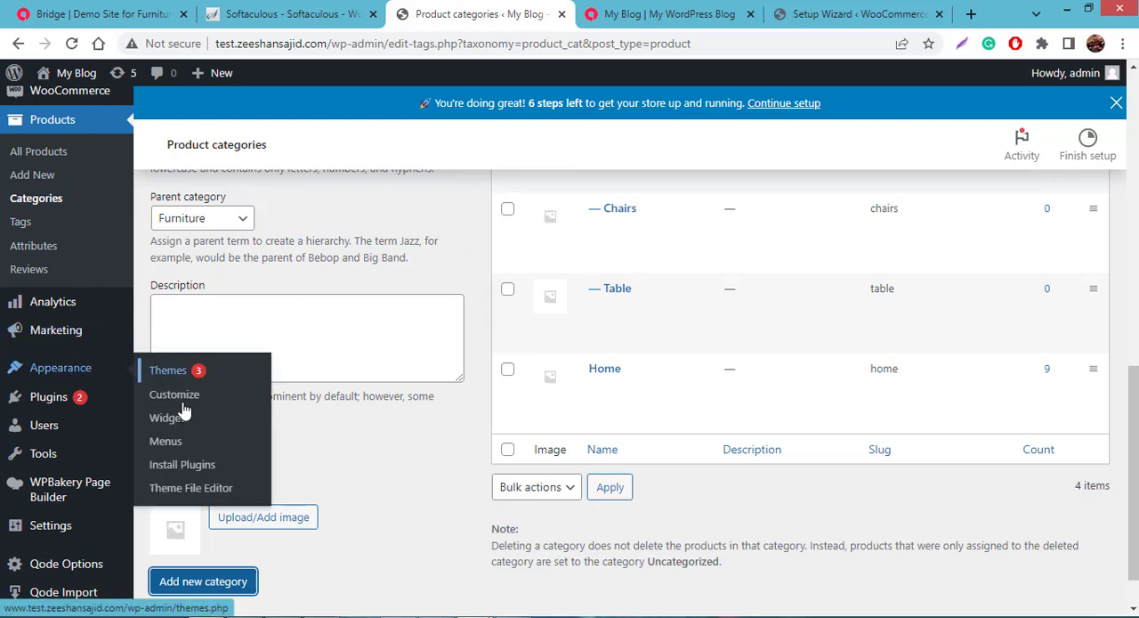
{"action": "left_click", "coordinate": [181, 440]}
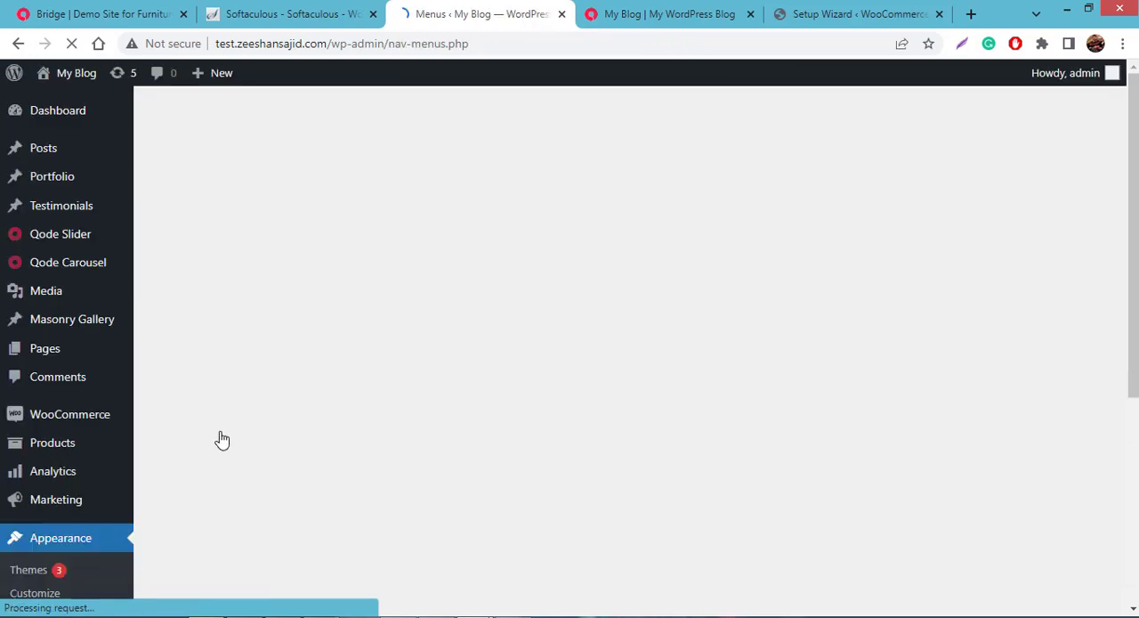
{"action": "scroll", "coordinate": [392, 373], "scroll_direction": "down", "scroll_amount": 2}
{"action": "scroll", "coordinate": [360, 392], "scroll_direction": "down", "scroll_amount": 3}
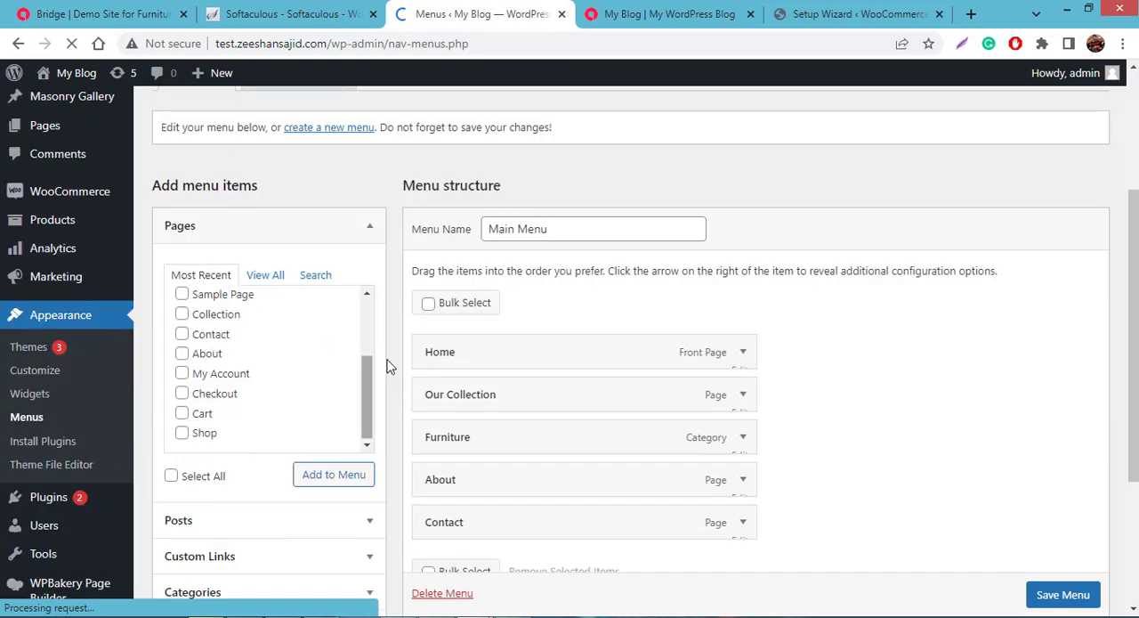
{"action": "scroll", "coordinate": [391, 368], "scroll_direction": "down", "scroll_amount": 4}
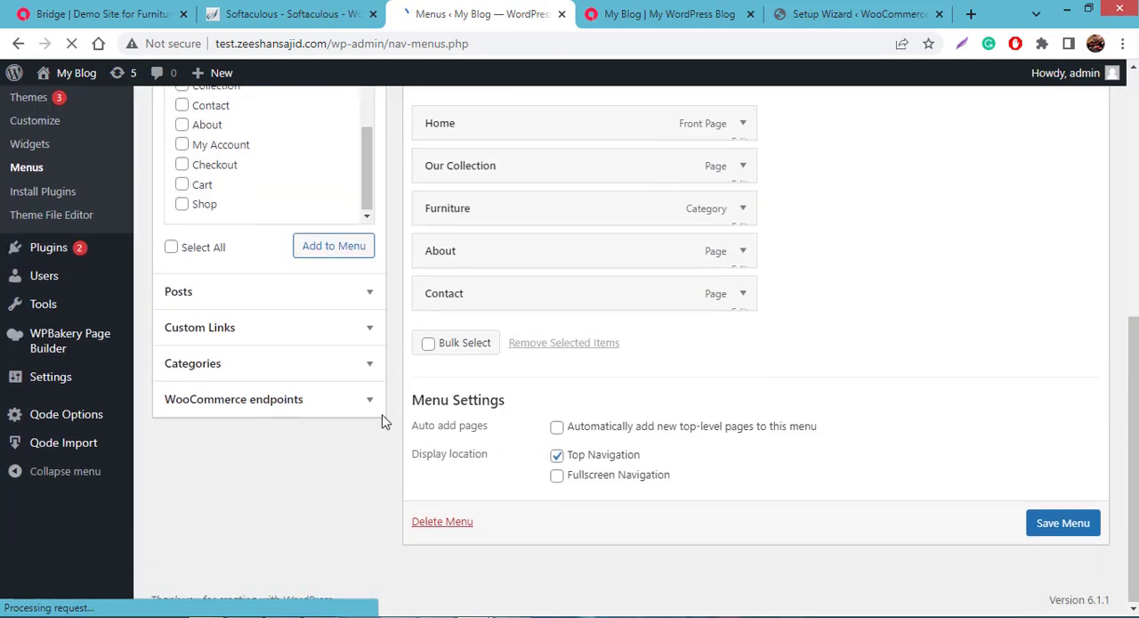
{"action": "scroll", "coordinate": [357, 422], "scroll_direction": "up", "scroll_amount": 2}
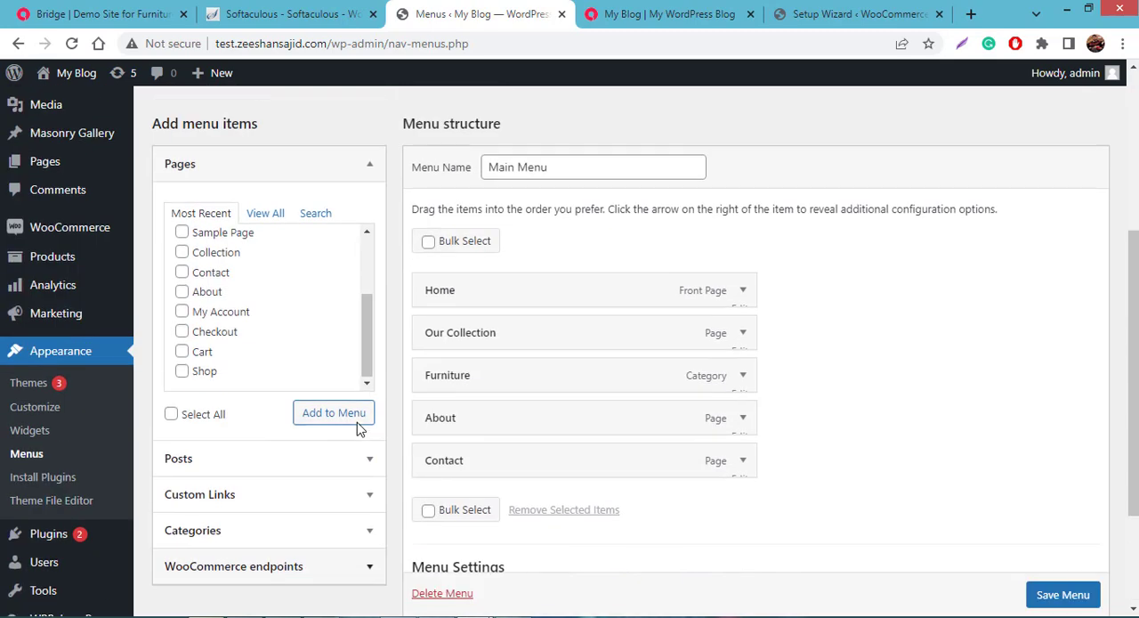
{"action": "scroll", "coordinate": [360, 428], "scroll_direction": "up", "scroll_amount": 2}
{"action": "scroll", "coordinate": [359, 428], "scroll_direction": "down", "scroll_amount": 3}
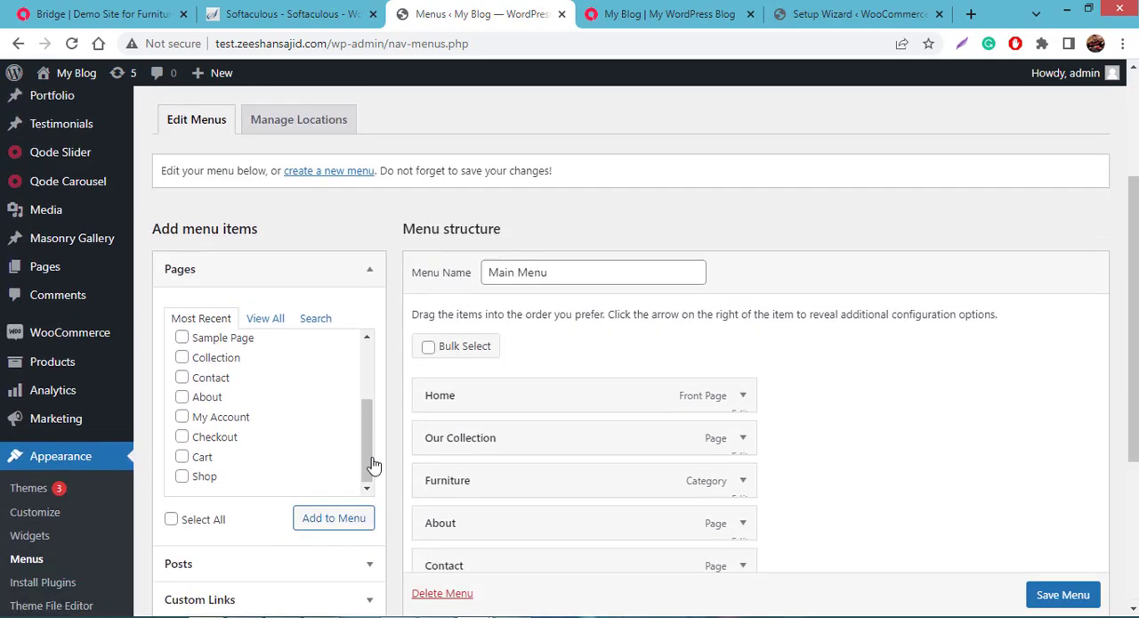
{"action": "scroll", "coordinate": [363, 427], "scroll_direction": "up", "scroll_amount": 4}
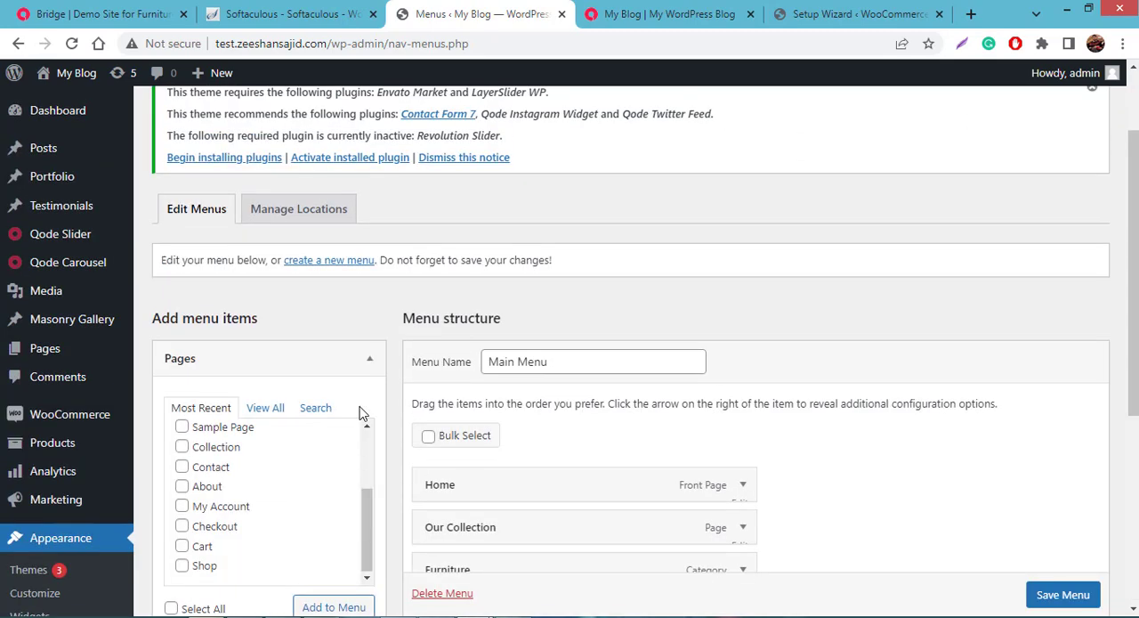
{"action": "left_click", "coordinate": [1005, 104]}
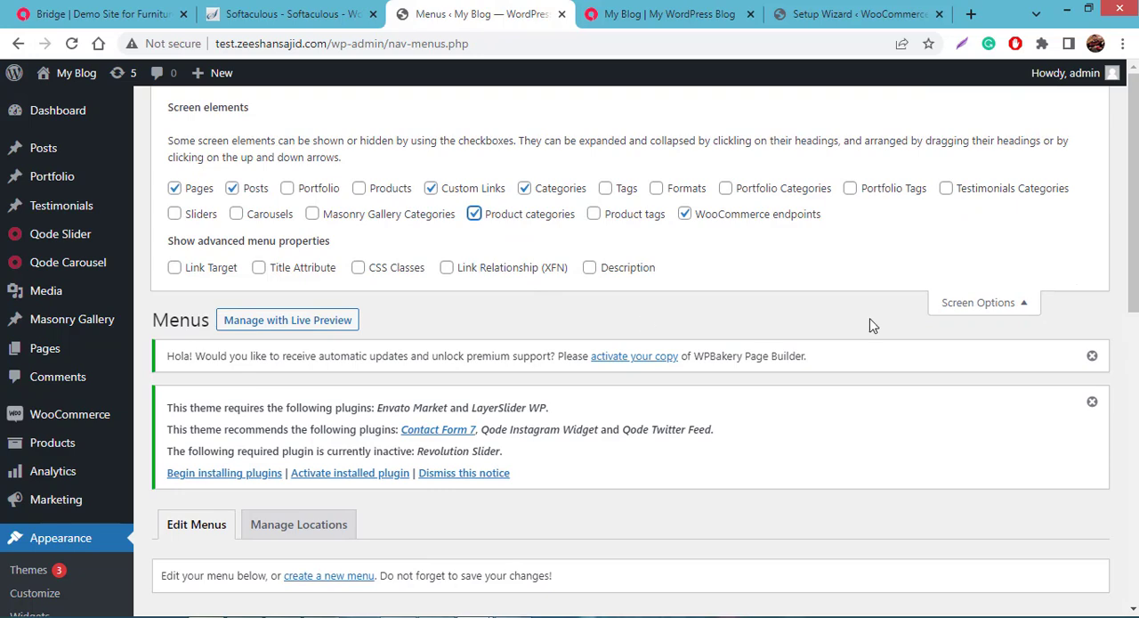
{"action": "left_click", "coordinate": [989, 308]}
- Add the Chairs and Table product categories to Main Menu from the full list of product categories
{"action": "scroll", "coordinate": [623, 280], "scroll_direction": "down", "scroll_amount": 9}
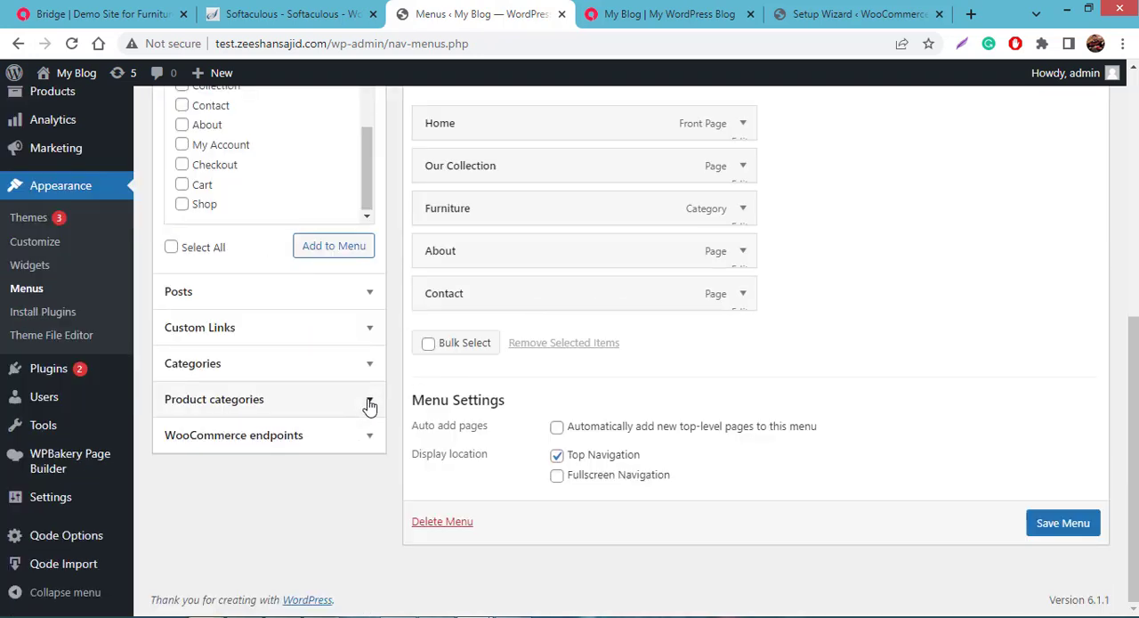
{"action": "left_click", "coordinate": [369, 401]}
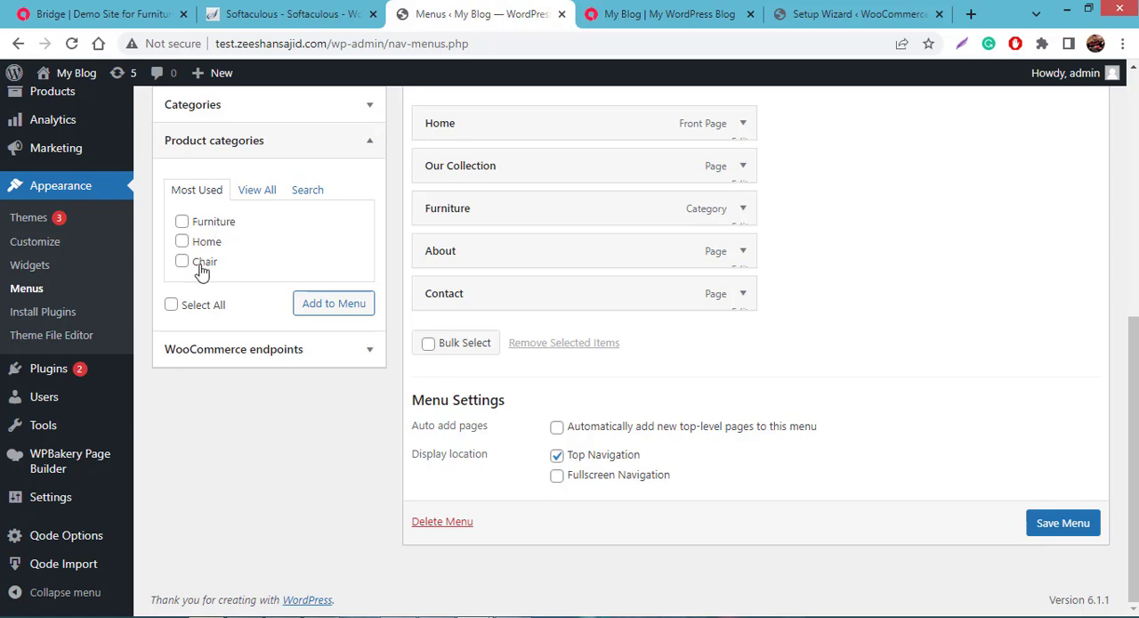
{"action": "left_click", "coordinate": [257, 191]}
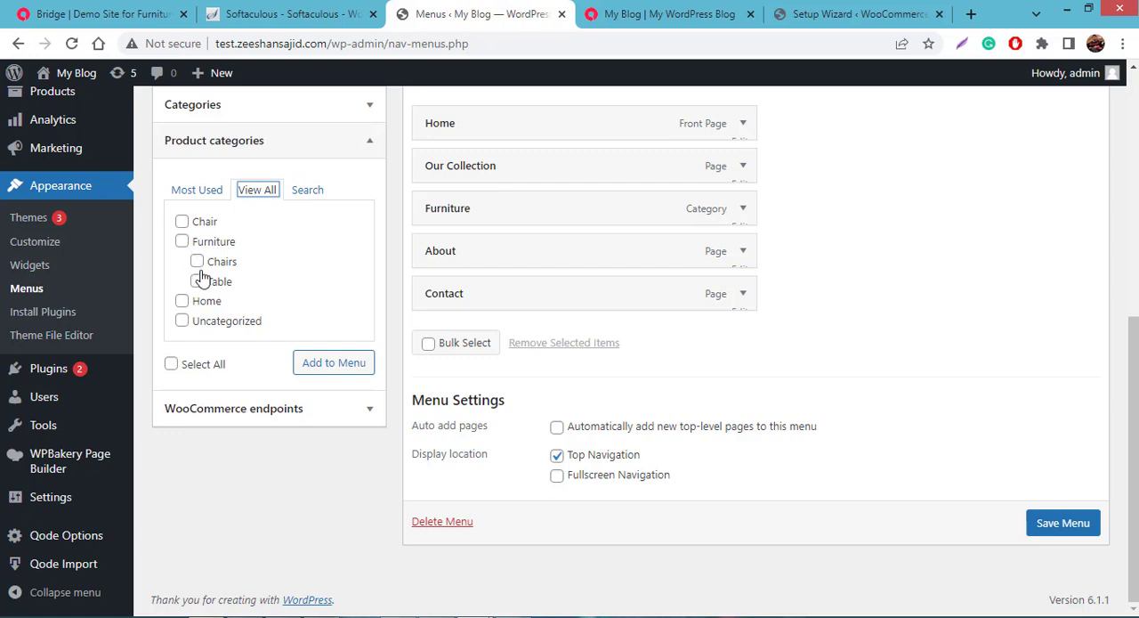
{"action": "left_click", "coordinate": [197, 263]}
{"action": "left_click", "coordinate": [198, 281]}
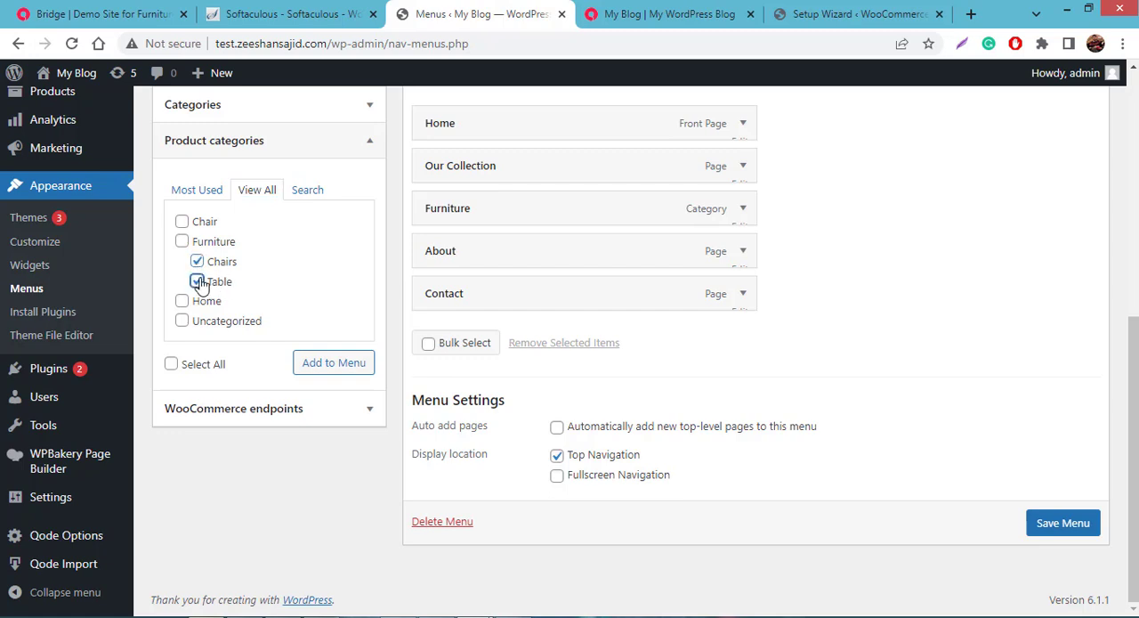
{"action": "left_click", "coordinate": [339, 371]}
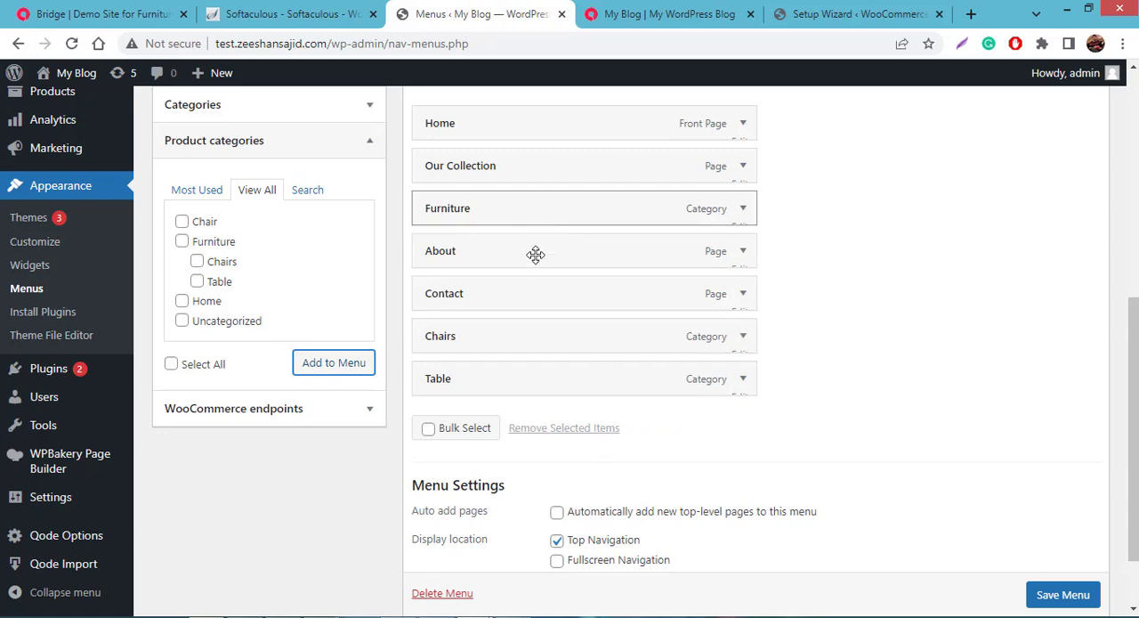
- Nest the Chairs and Table items as sub-items under Furniture in the menu structure and save the menu
{"action": "left_click_drag", "start_coordinate": [530, 335], "coordinate": [566, 248]}
{"action": "left_click_drag", "start_coordinate": [525, 379], "coordinate": [543, 292]}
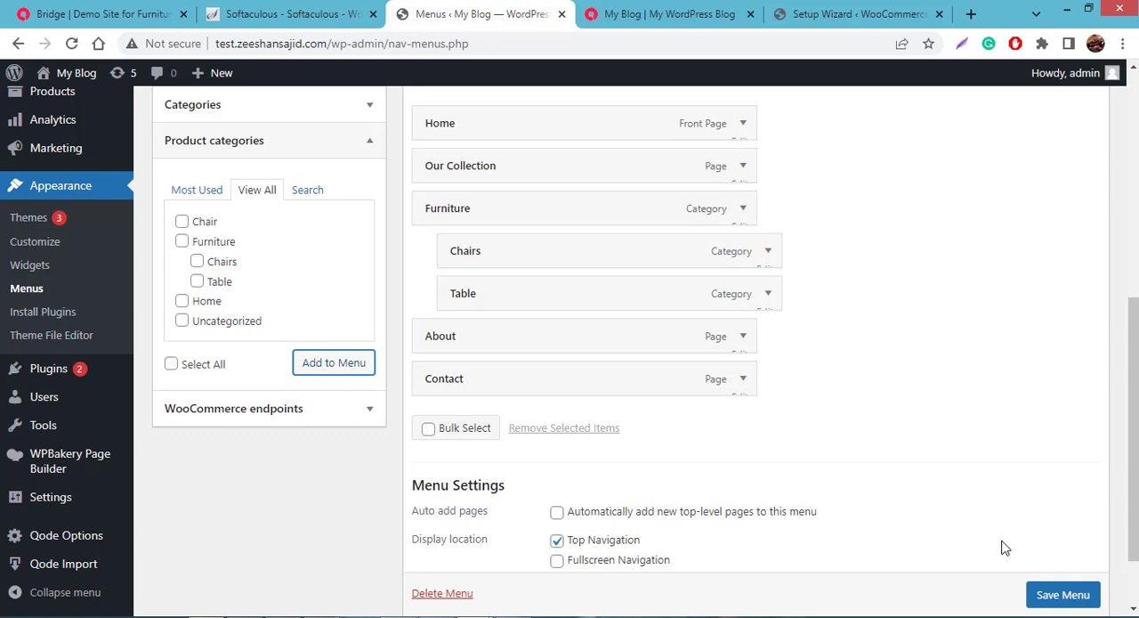
{"action": "left_click", "coordinate": [1043, 596]}
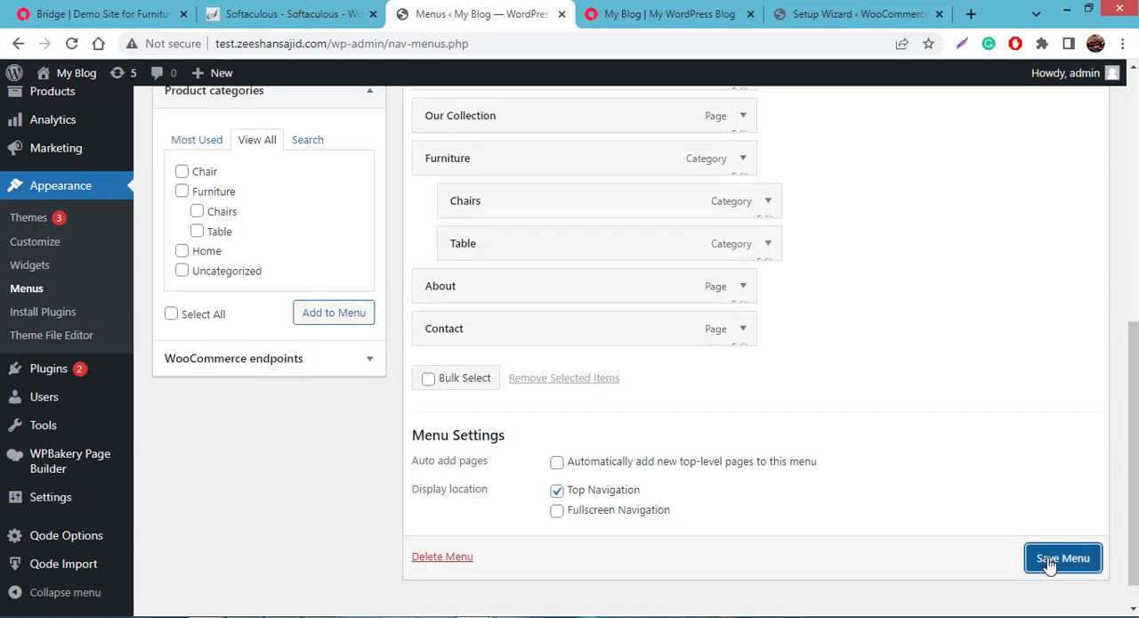
{"action": "left_click", "coordinate": [1050, 569]}
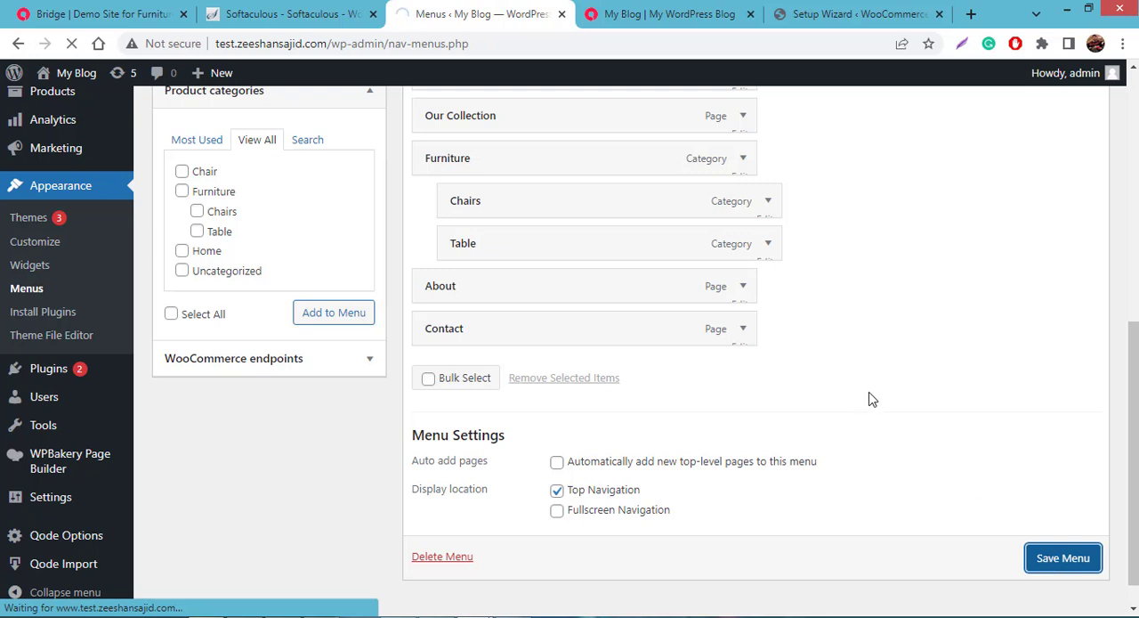
- Switch to the live site and check the Furniture submenu in the header navigation
{"action": "key", "text": "ctrl+Tab"}
{"action": "mouse_move", "coordinate": [754, 143]}
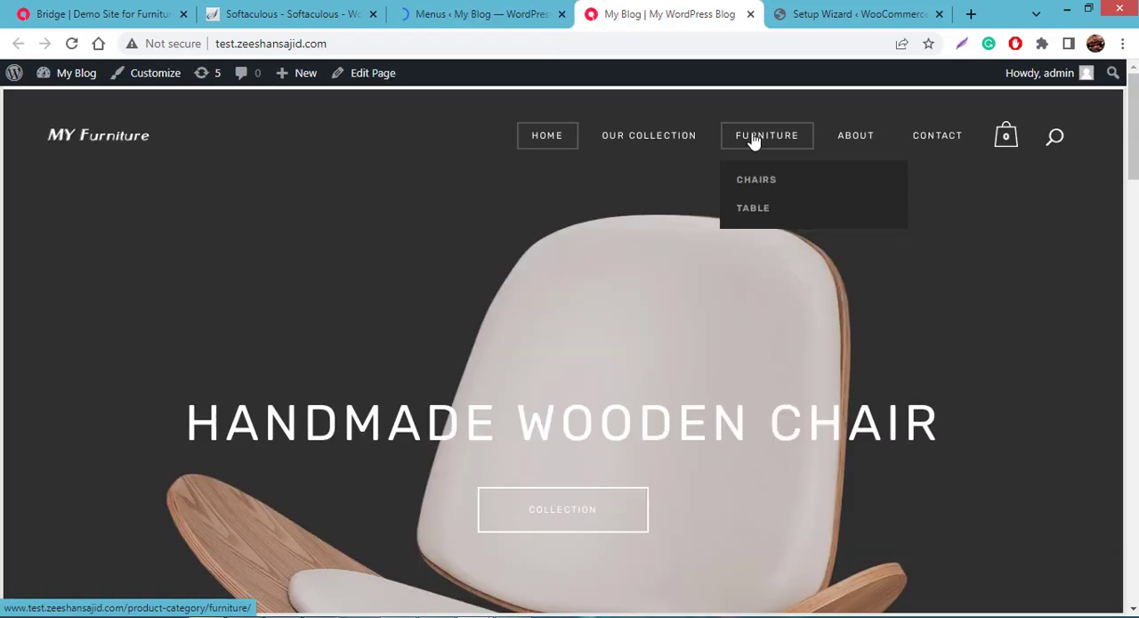